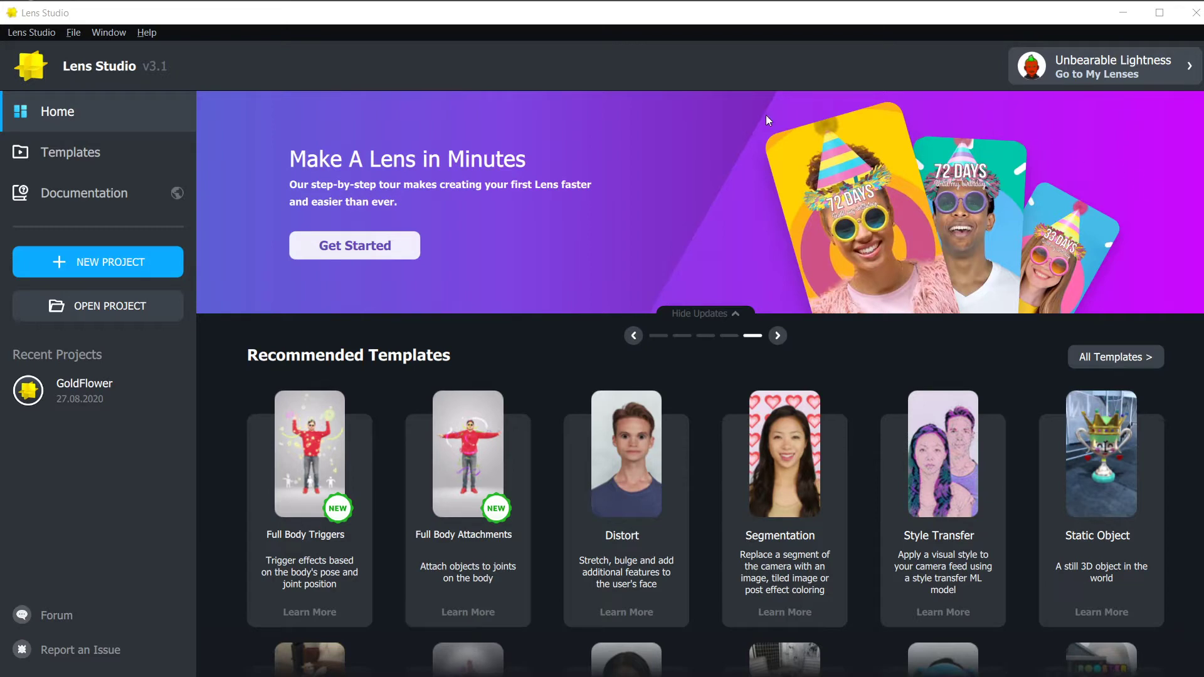
Step: Create a new, empty lens project
{"action": "left_click", "coordinate": [88, 262]}
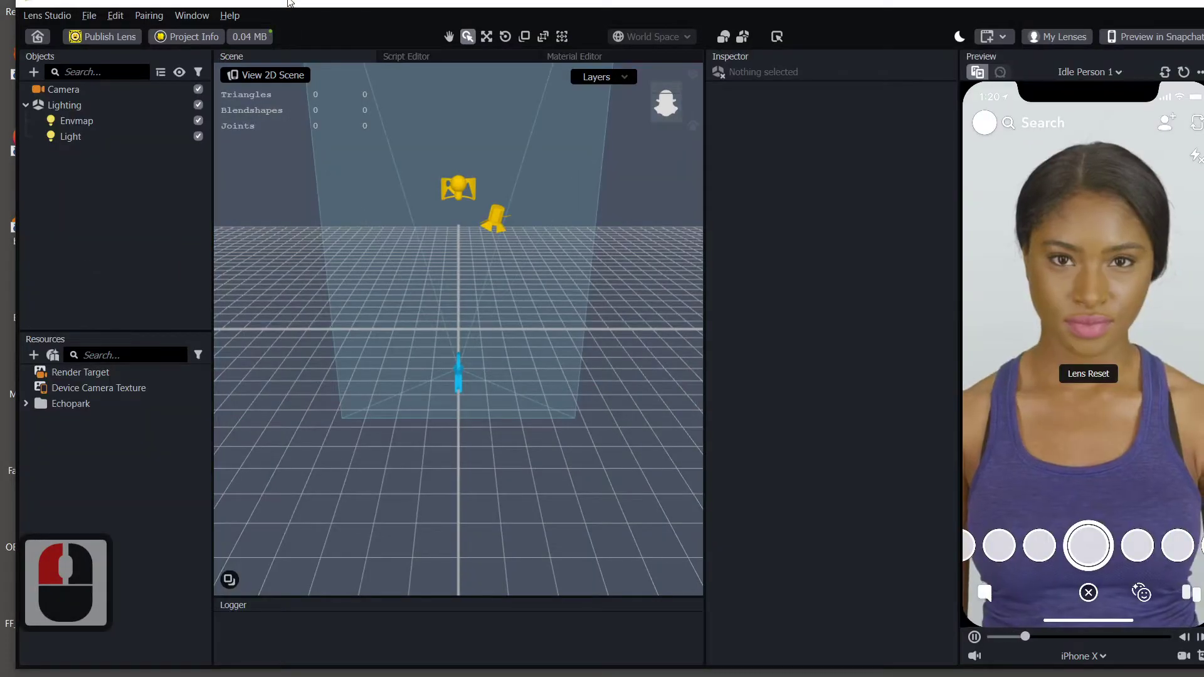
{"action": "left_click_drag", "start_coordinate": [289, 2], "coordinate": [276, 2]}
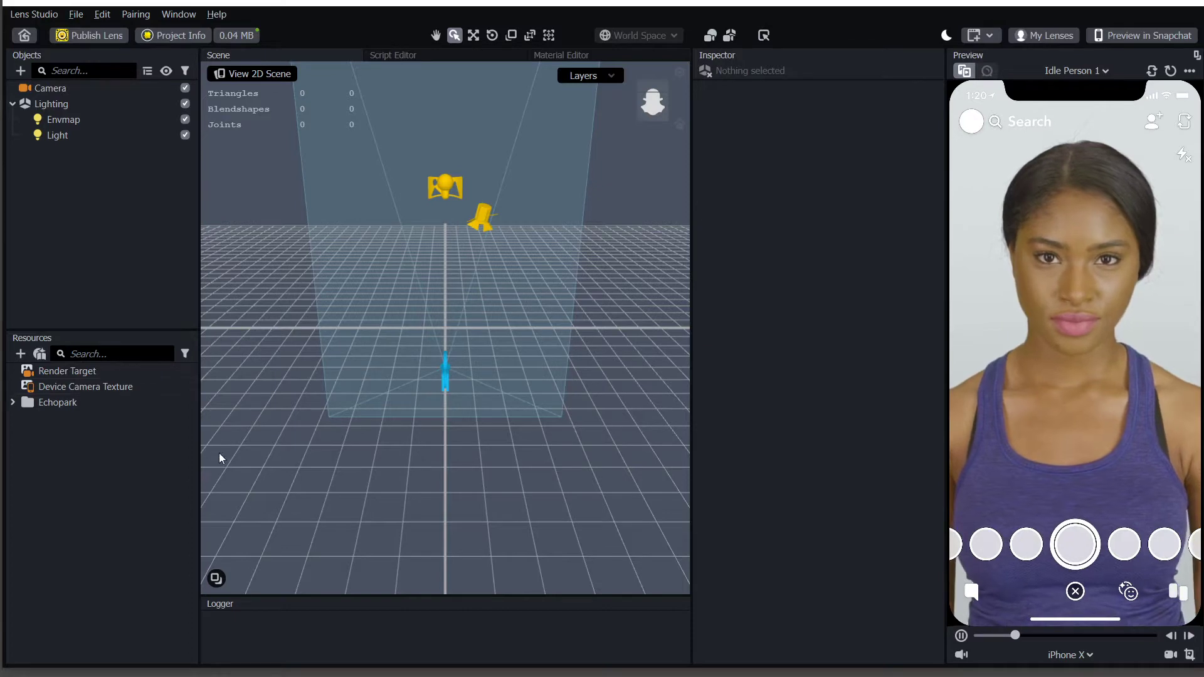
Step: Import simple-head.fbx from the Desktop into the project's resources, keeping the default FBX import options
{"action": "left_click", "coordinate": [20, 354]}
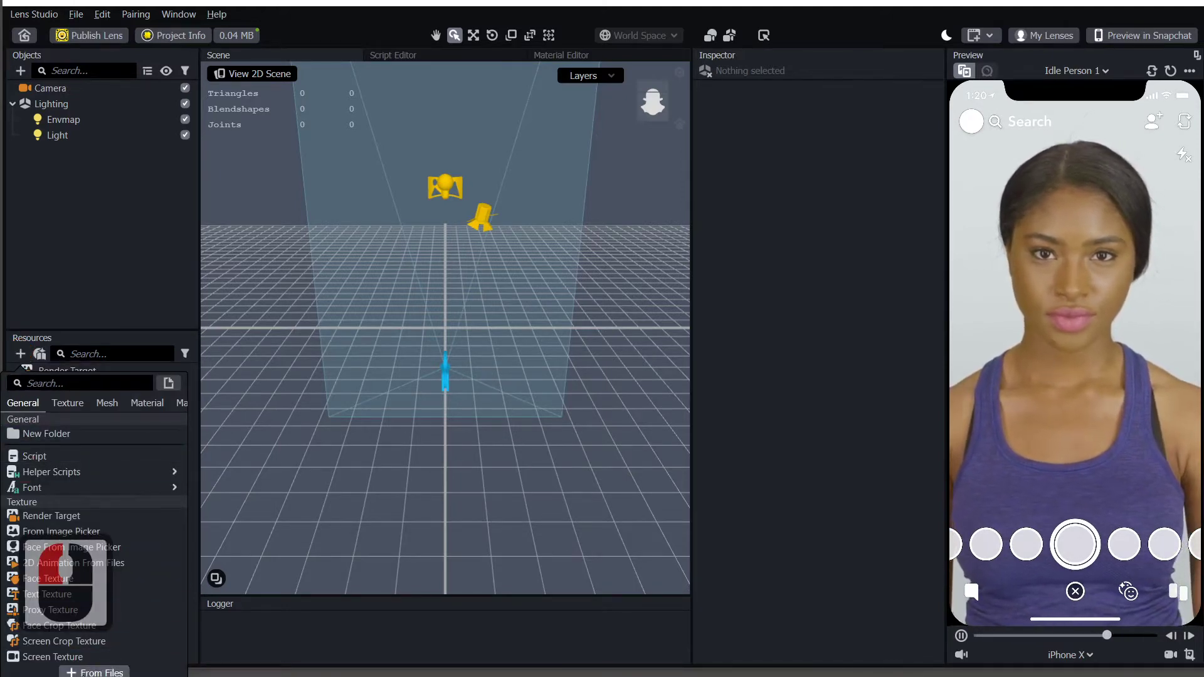
{"action": "left_click", "coordinate": [89, 674]}
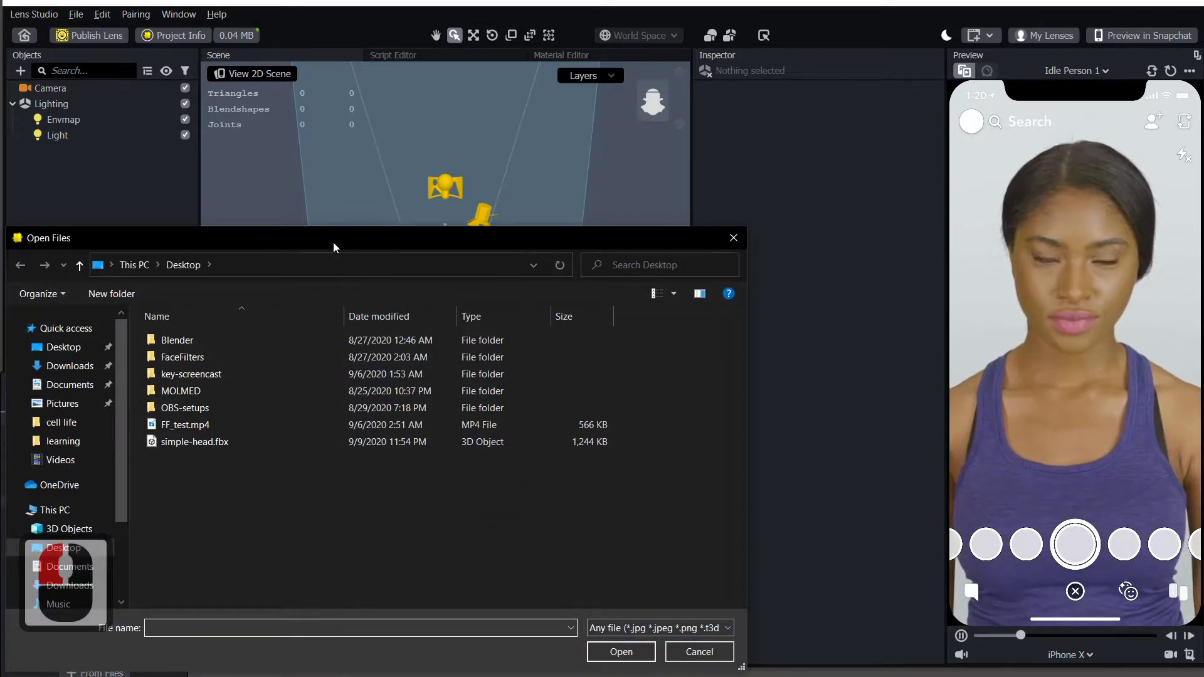
{"action": "left_click_drag", "start_coordinate": [333, 241], "coordinate": [511, 113]}
{"action": "double_click", "coordinate": [243, 224]}
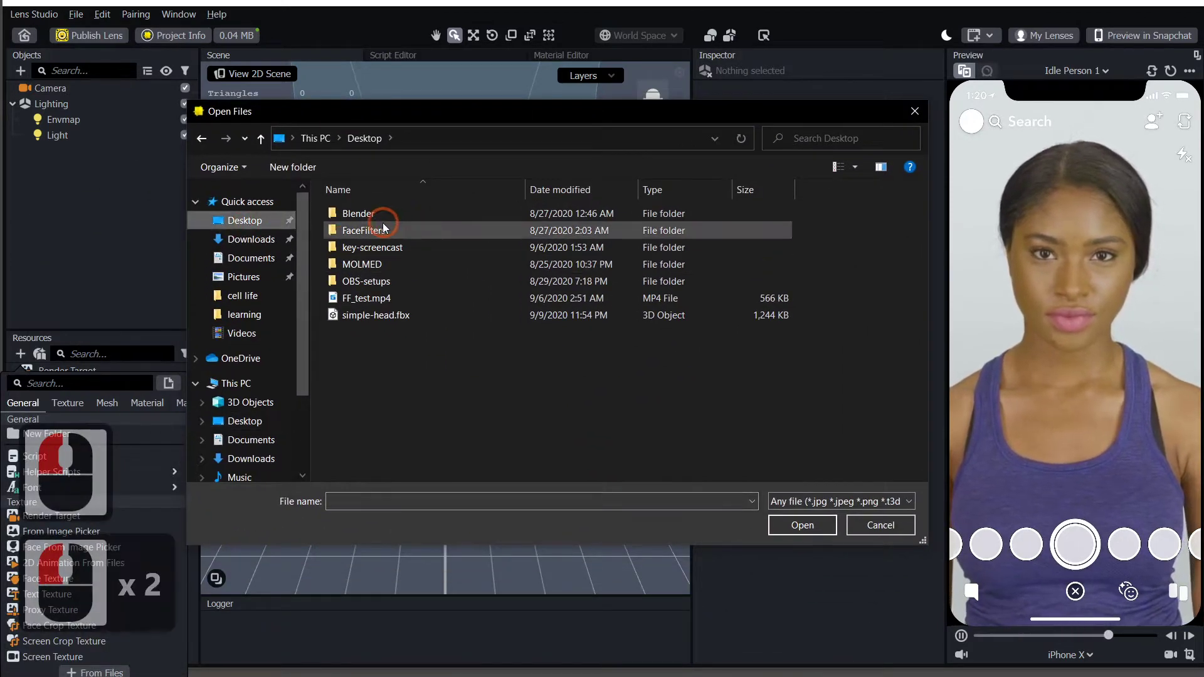
{"action": "left_click", "coordinate": [391, 321]}
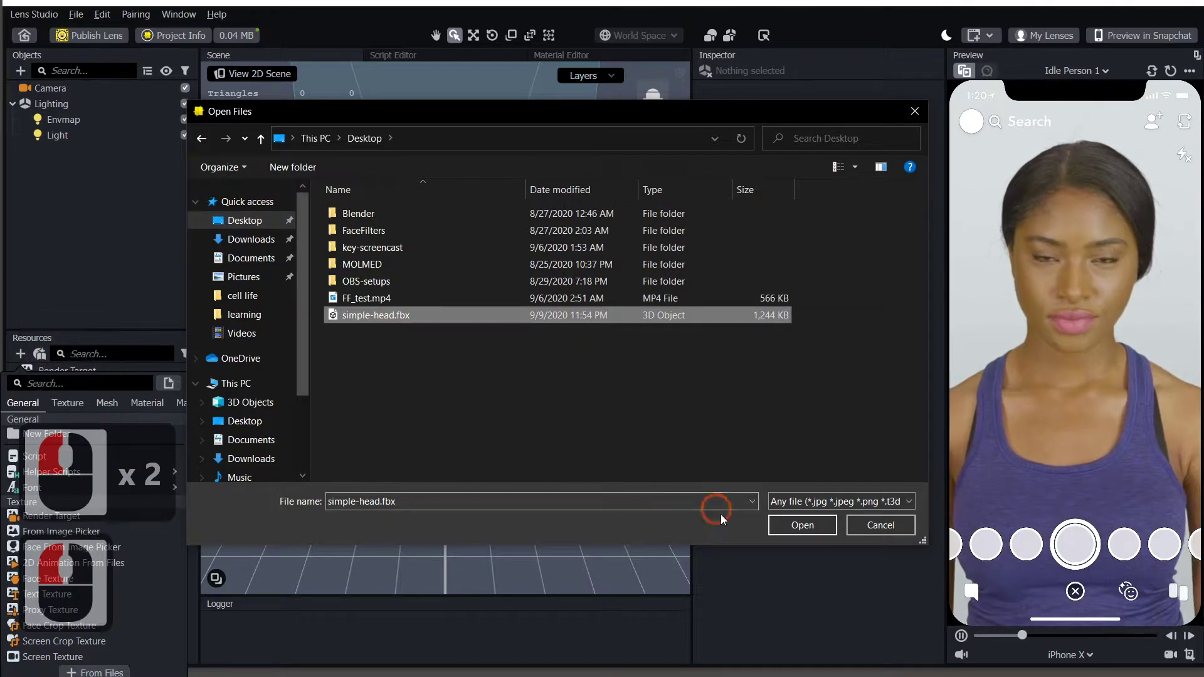
{"action": "left_click", "coordinate": [801, 525]}
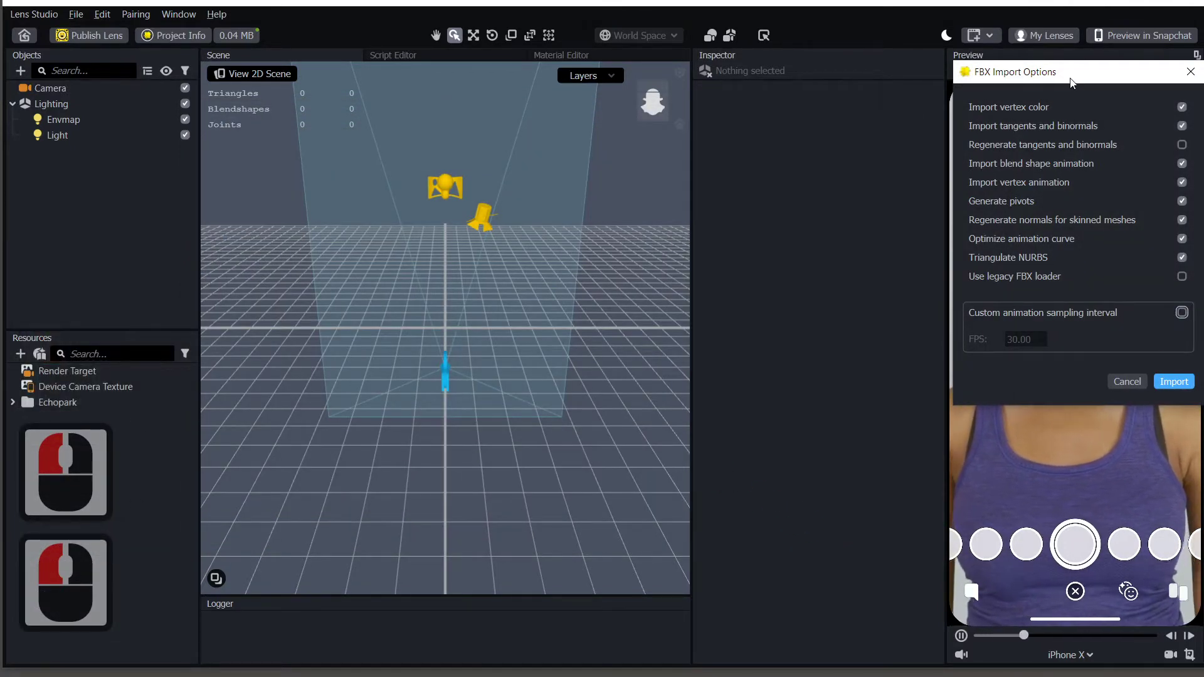
{"action": "left_click_drag", "start_coordinate": [1070, 83], "coordinate": [571, 228]}
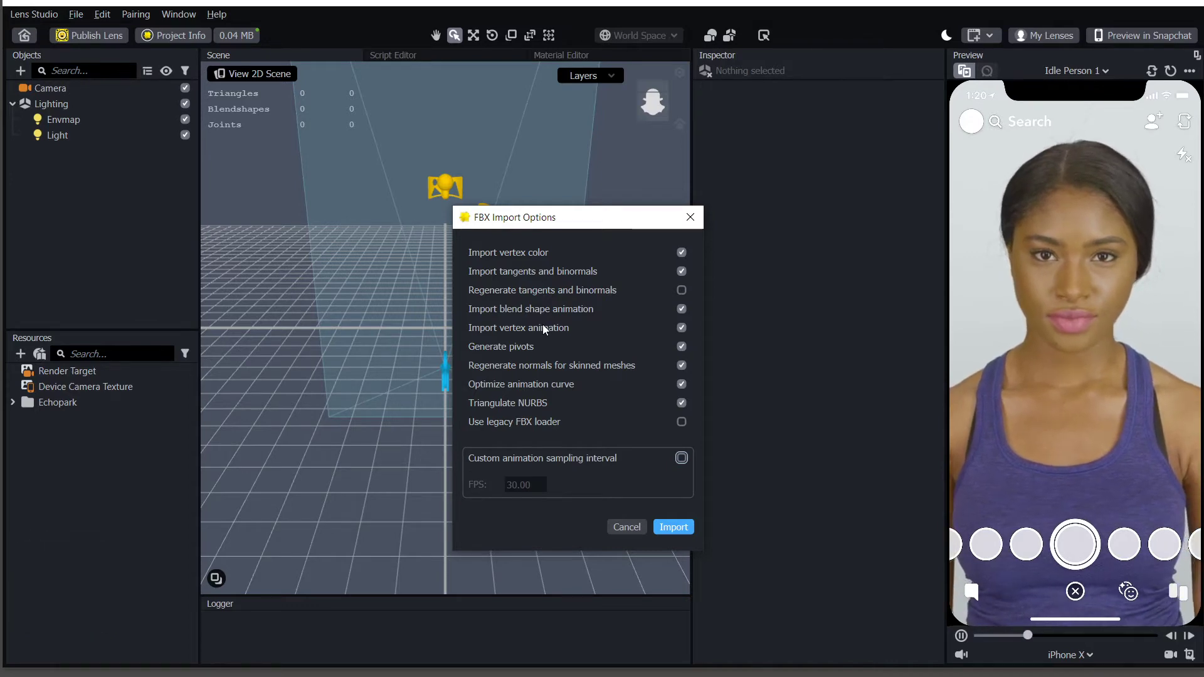
{"action": "left_click", "coordinate": [674, 529]}
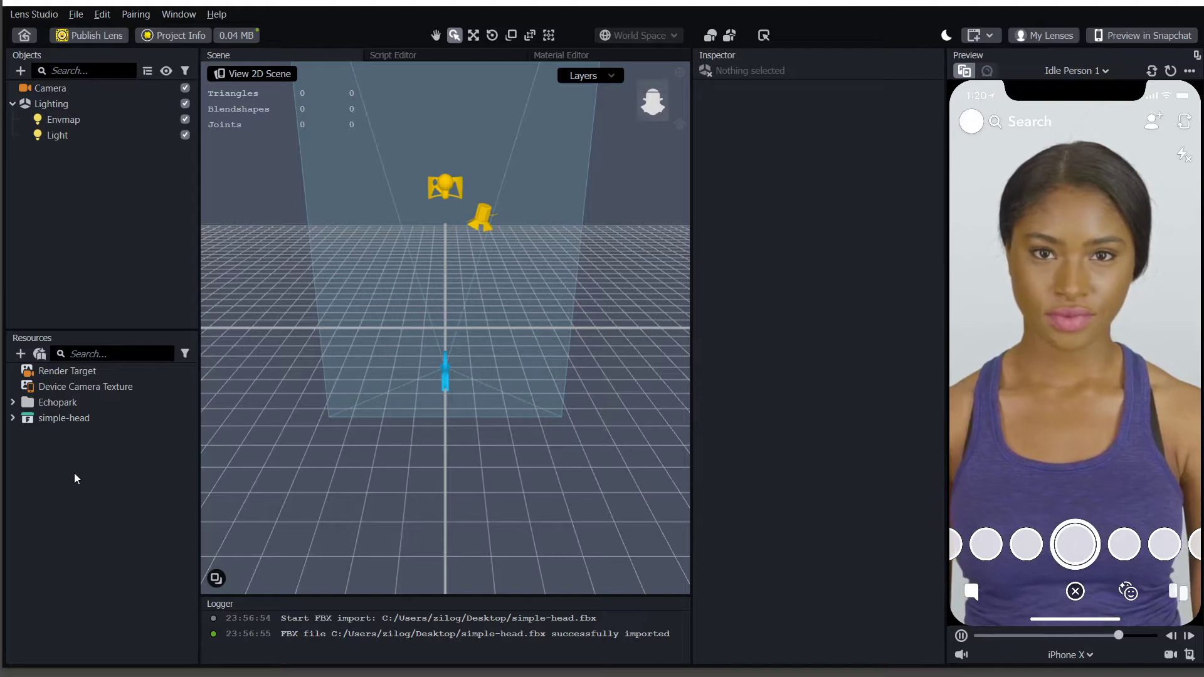
Step: Expand the imported simple-head resource and its Meshes and Materials folders to examine their contents
{"action": "left_click", "coordinate": [32, 420]}
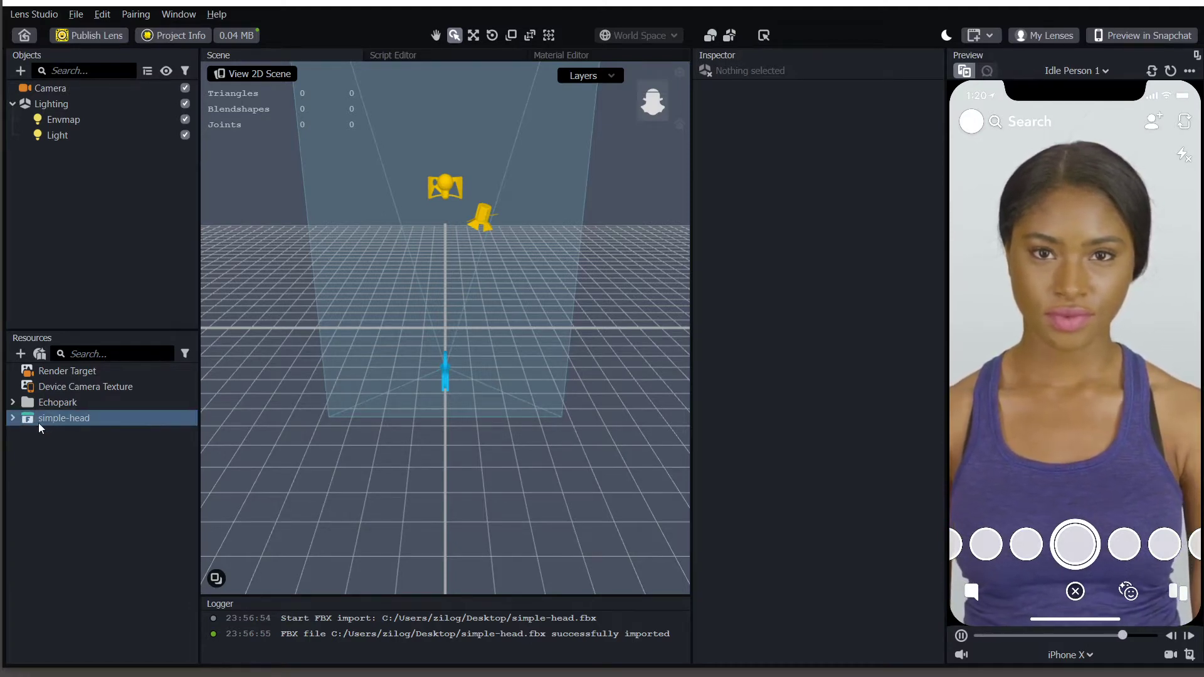
{"action": "left_click", "coordinate": [13, 418]}
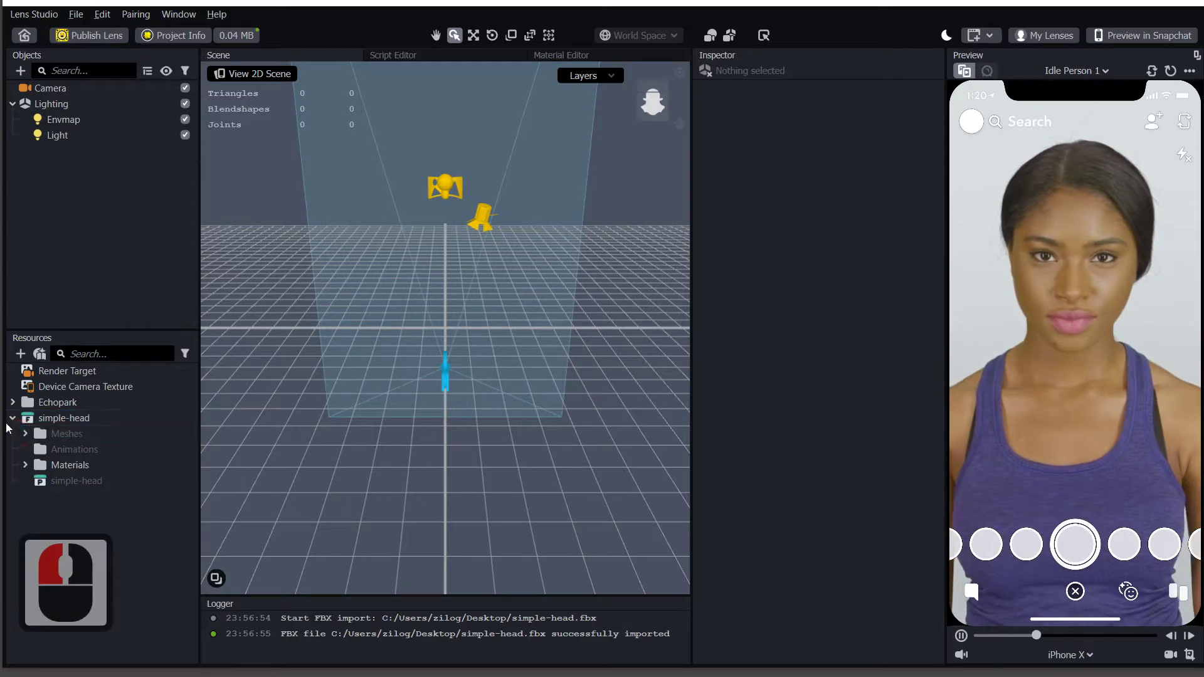
{"action": "left_click", "coordinate": [44, 481]}
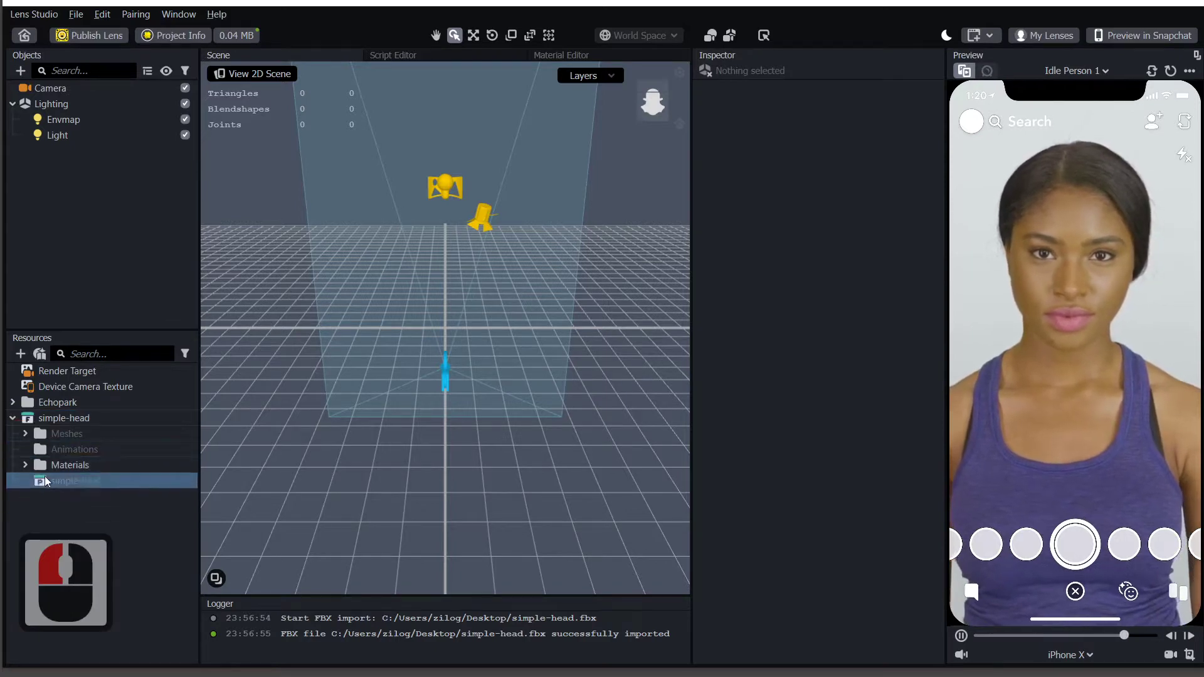
{"action": "left_click", "coordinate": [26, 434]}
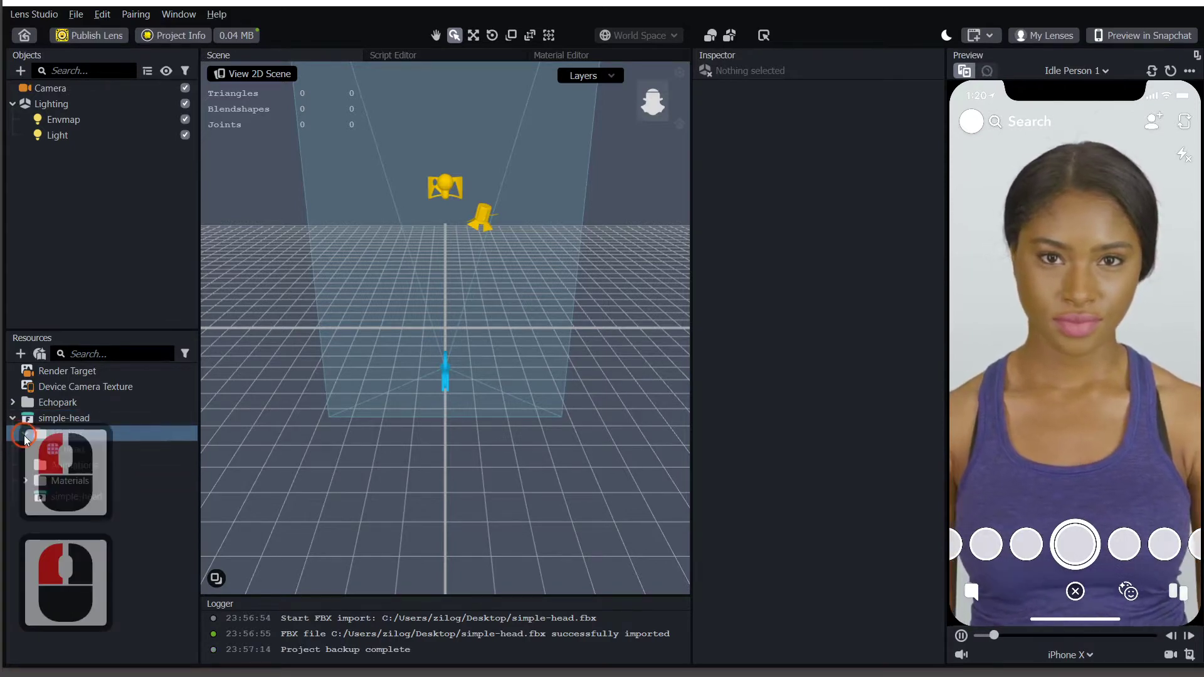
{"action": "left_click", "coordinate": [25, 481]}
{"action": "left_click", "coordinate": [74, 451]}
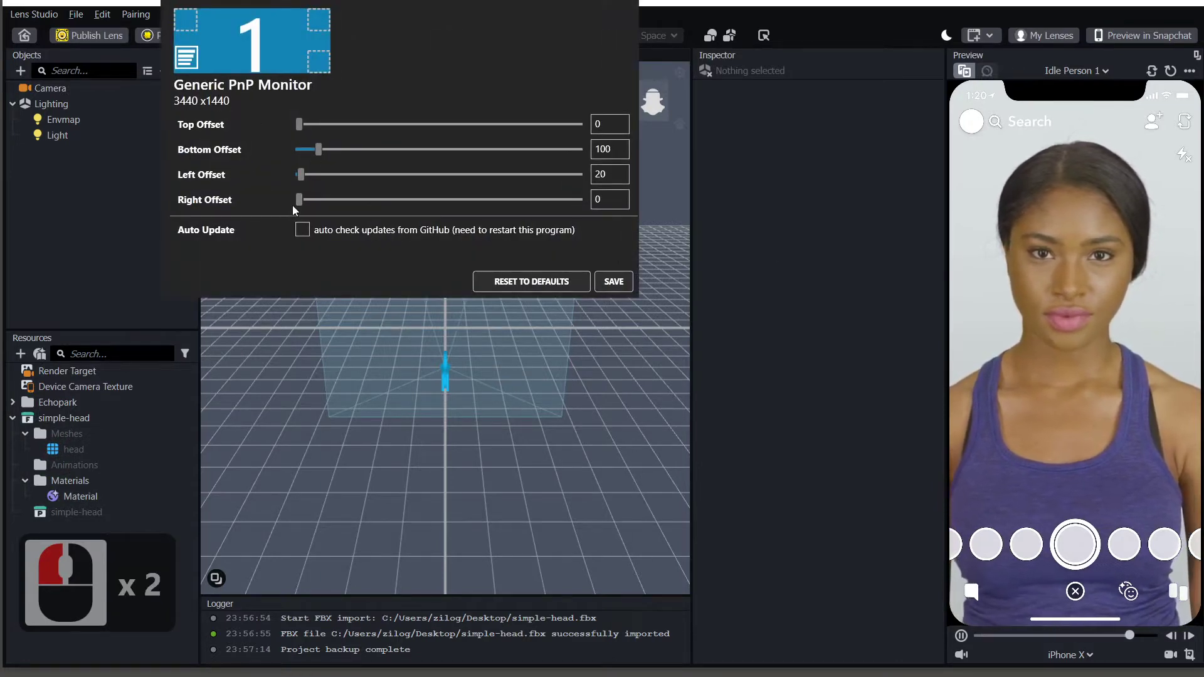
Step: Set the left offset to 1020 in the on-screen key display's monitor settings and save them
{"action": "left_click_drag", "start_coordinate": [302, 175], "coordinate": [382, 194]}
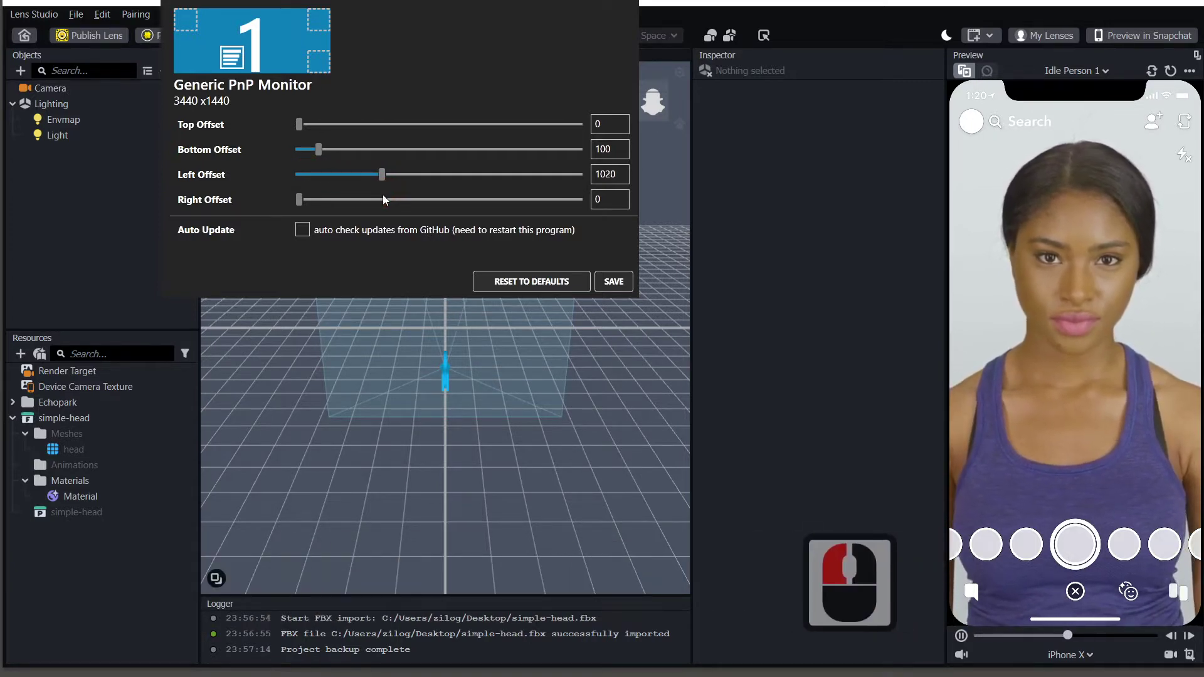
{"action": "left_click", "coordinate": [609, 283]}
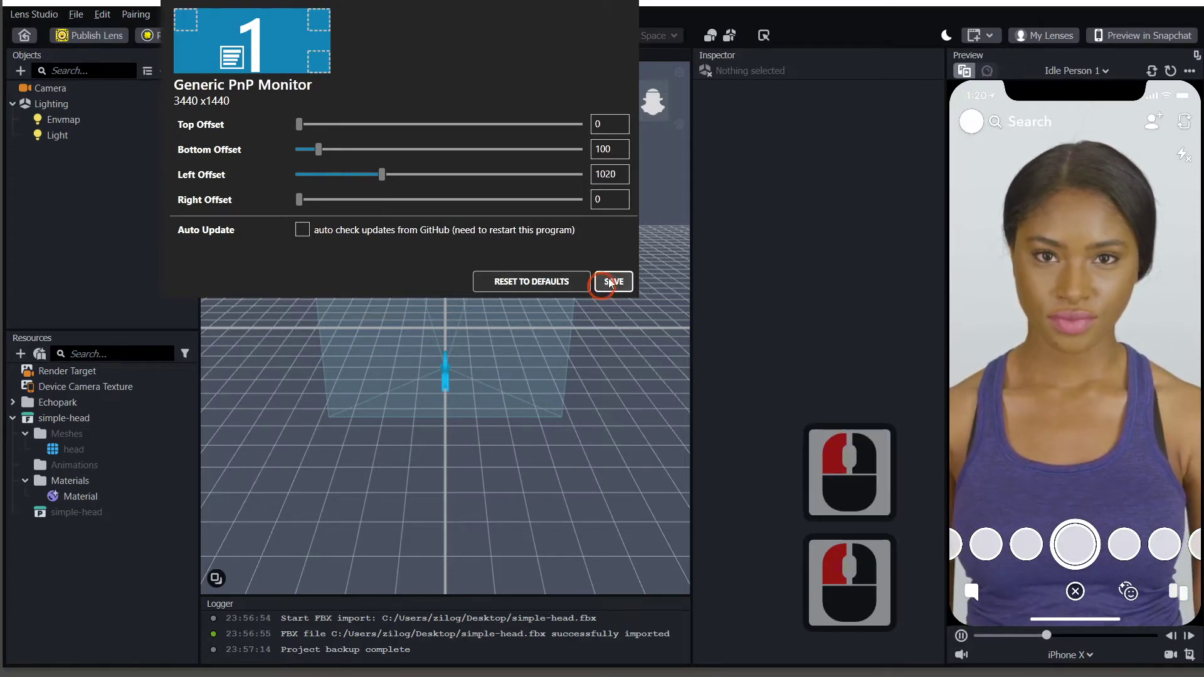
{"action": "left_click", "coordinate": [757, 183]}
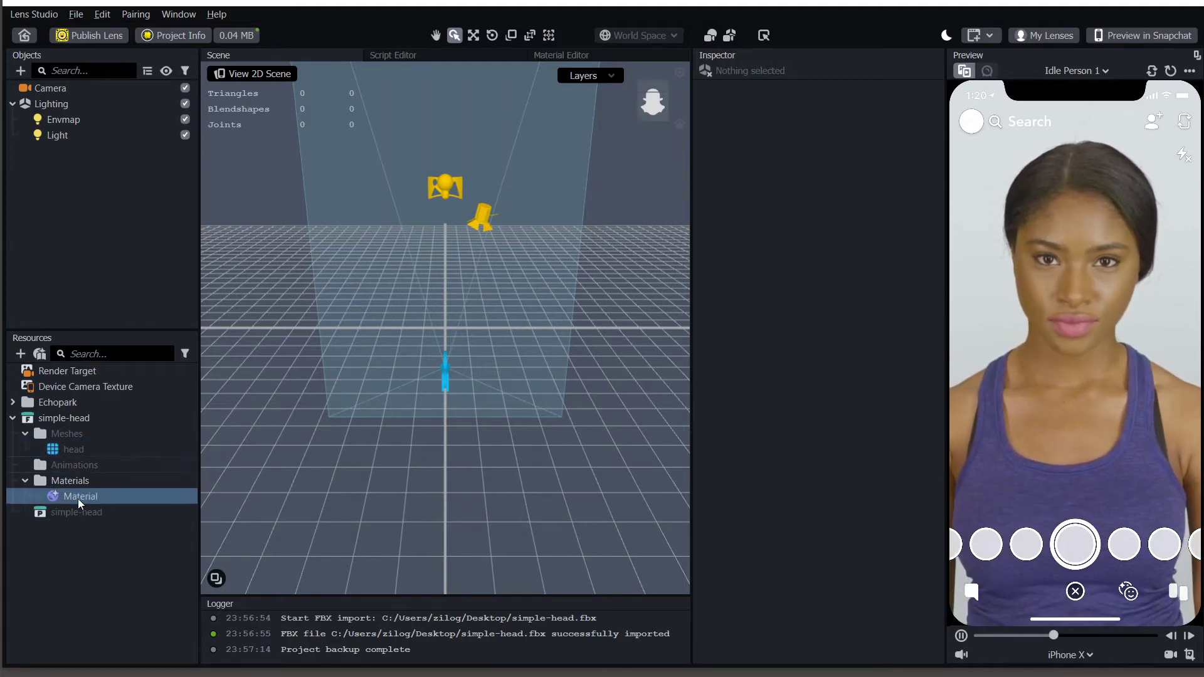
Step: Add the simple-head prefab to the scene as an object between Camera and Lighting
{"action": "left_click", "coordinate": [39, 511]}
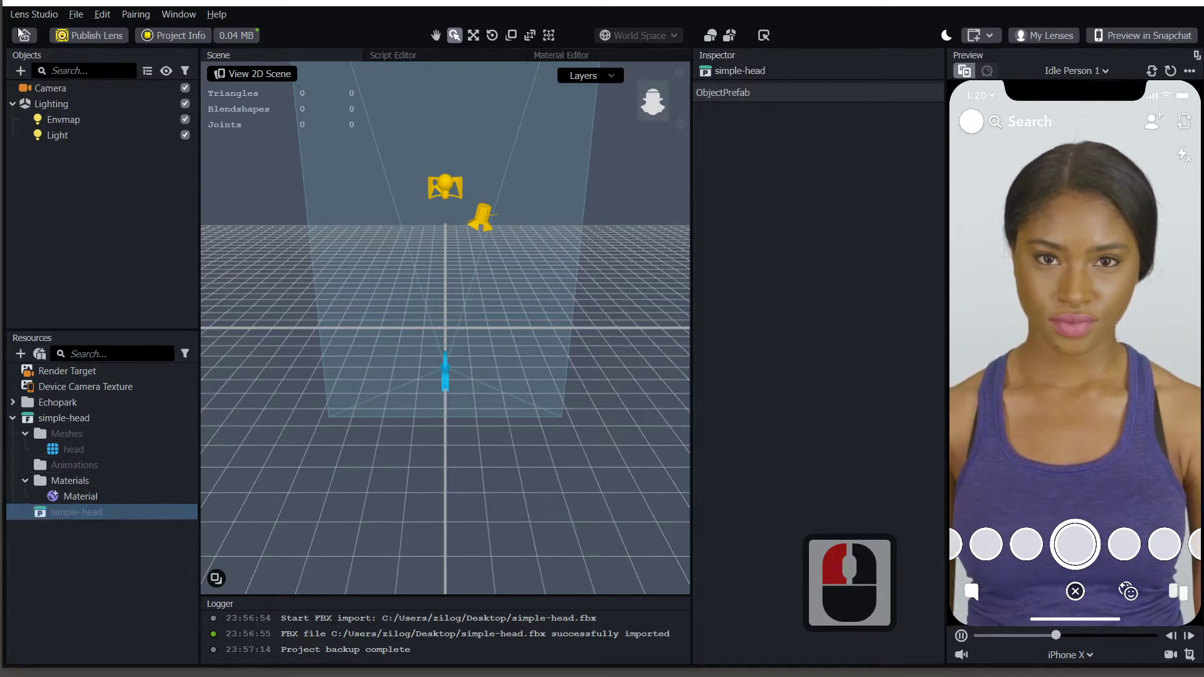
{"action": "left_click_drag", "start_coordinate": [40, 515], "coordinate": [62, 96]}
Step: Scale the simple-head object down uniformly to about 0.086
{"action": "left_click_drag", "start_coordinate": [470, 389], "coordinate": [486, 349]}
{"action": "middle_click_drag", "start_coordinate": [487, 349], "coordinate": [448, 372]}
{"action": "scroll", "coordinate": [449, 376], "scroll_direction": "down", "scroll_amount": 5}
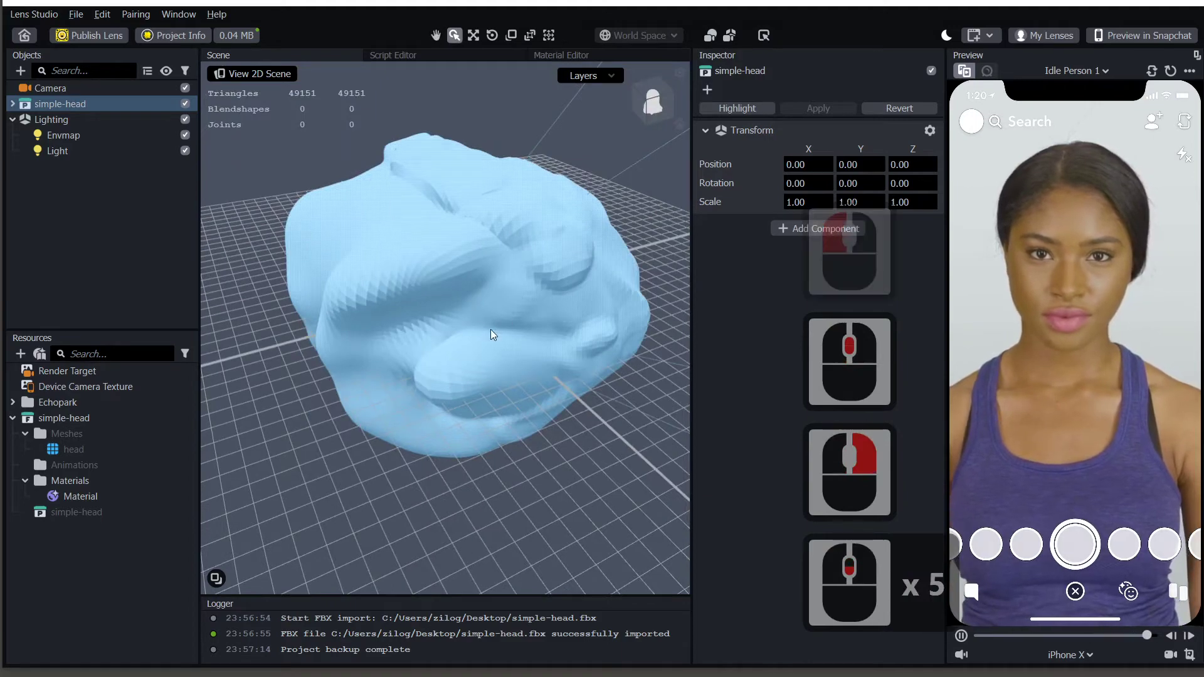
{"action": "mouse_move", "coordinate": [441, 336]}
{"action": "middle_mouse_down"}
{"action": "mouse_move", "coordinate": [484, 356]}
{"action": "mouse_move", "coordinate": [440, 344]}
{"action": "middle_mouse_up"}
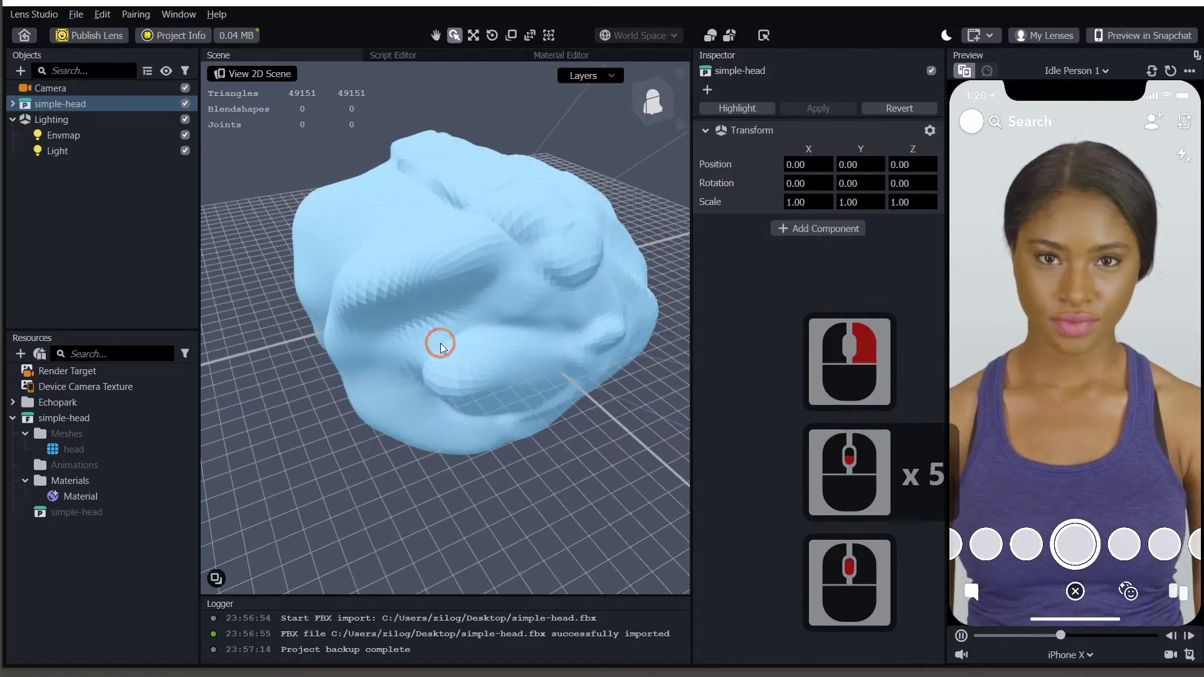
{"action": "right_click_drag", "start_coordinate": [468, 377], "coordinate": [562, 389]}
{"action": "middle_click_drag", "start_coordinate": [460, 312], "coordinate": [490, 339]}
{"action": "right_click_drag", "start_coordinate": [489, 341], "coordinate": [397, 354]}
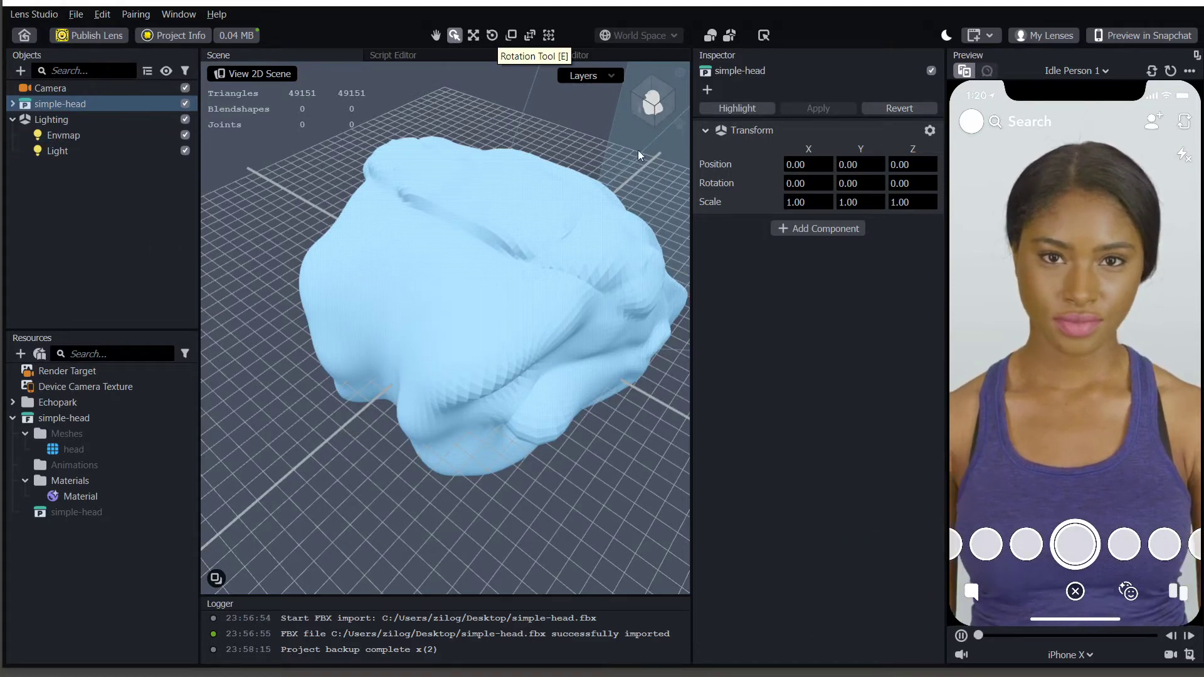
{"action": "key", "text": "r"}
{"action": "left_click_drag", "start_coordinate": [487, 308], "coordinate": [437, 378]}
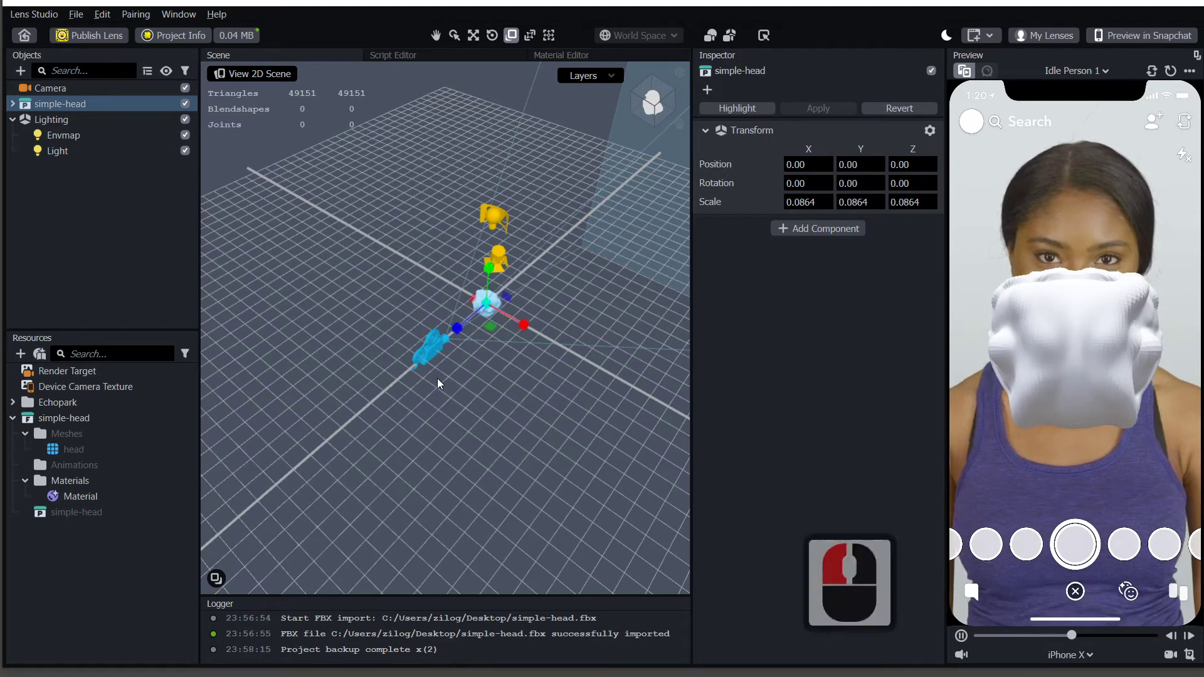
Step: Adjust simple-head's transform to about -59.95 in Z position, -22.9 in X rotation and 0.174 in uniform scale
{"action": "key", "text": "e"}
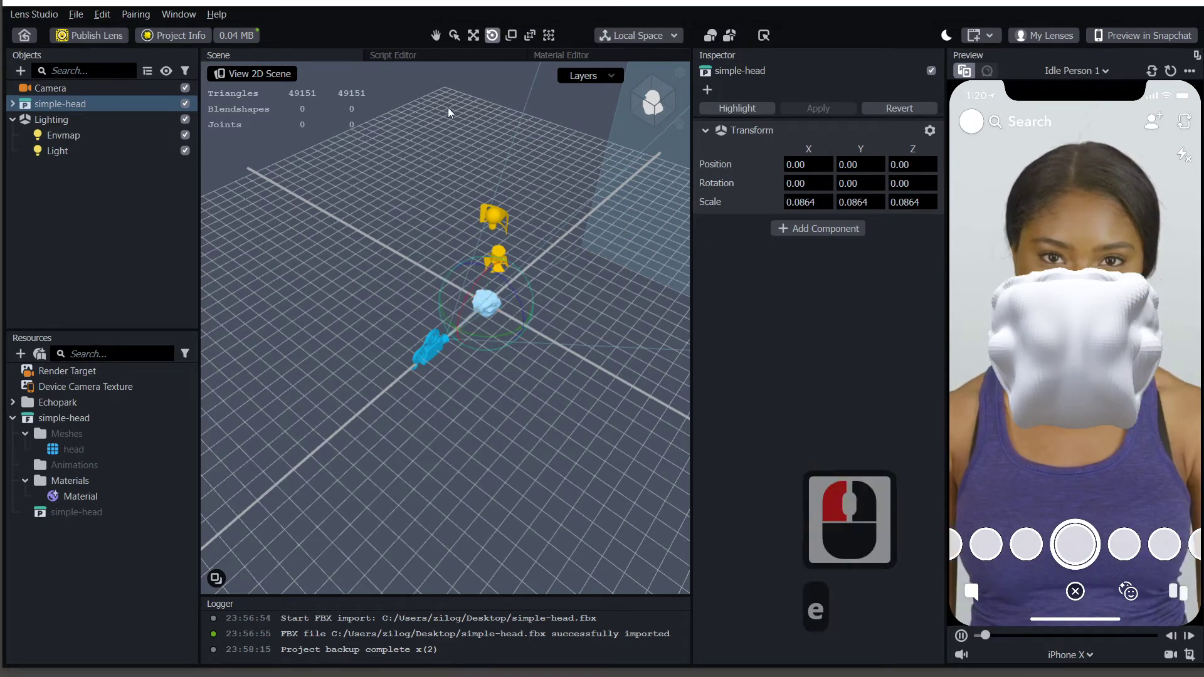
{"action": "key", "text": "w"}
{"action": "left_click_drag", "start_coordinate": [462, 329], "coordinate": [548, 209]}
{"action": "key", "text": "r"}
{"action": "key", "text": "e"}
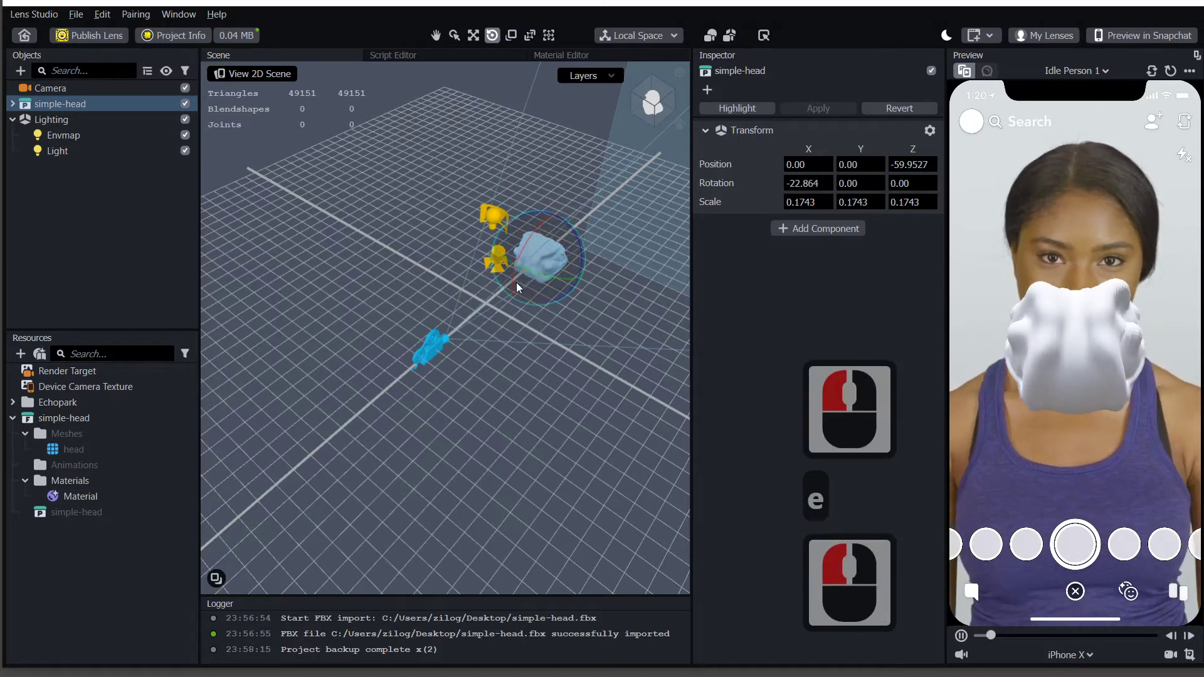
{"action": "key", "text": "w"}
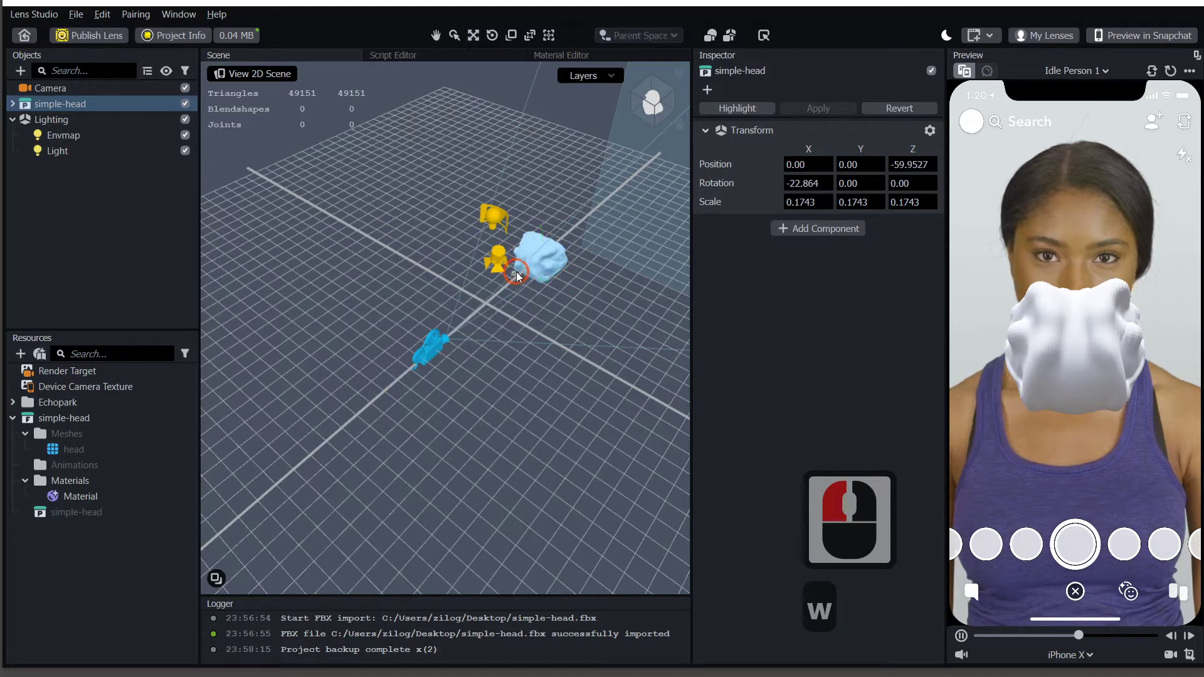
{"action": "left_click", "coordinate": [521, 270]}
{"action": "left_click_drag", "start_coordinate": [519, 266], "coordinate": [523, 277]}
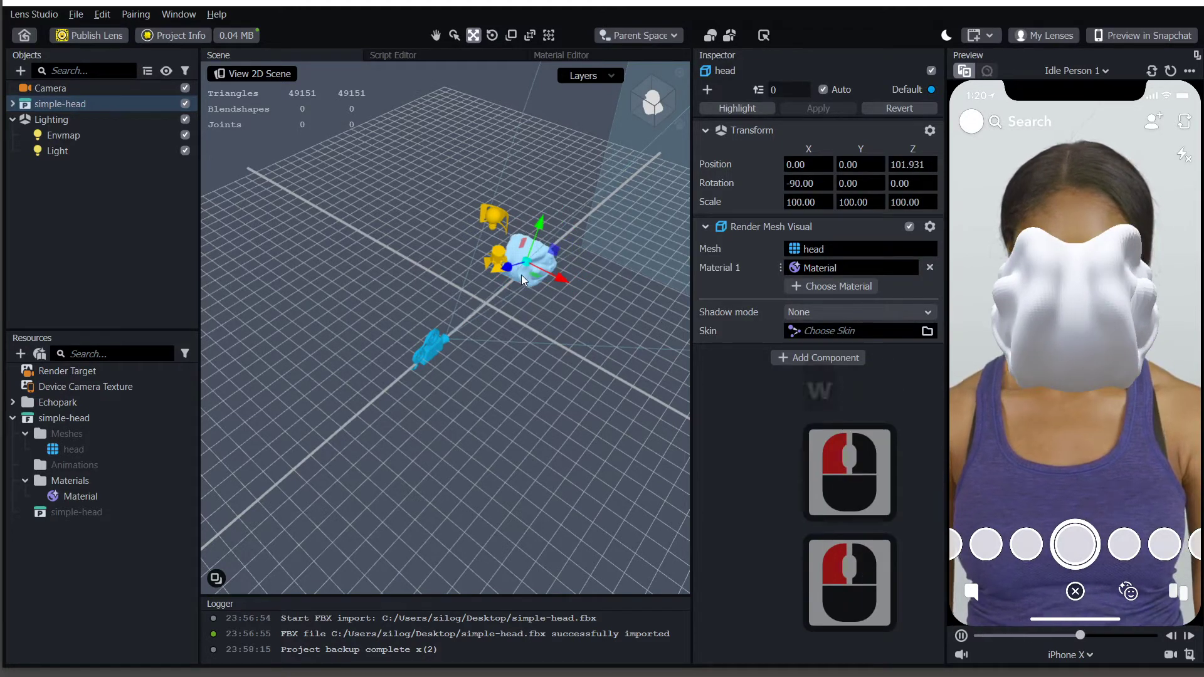
{"action": "key", "text": "ctrl+z"}
{"action": "key", "text": "ctrl+z"}
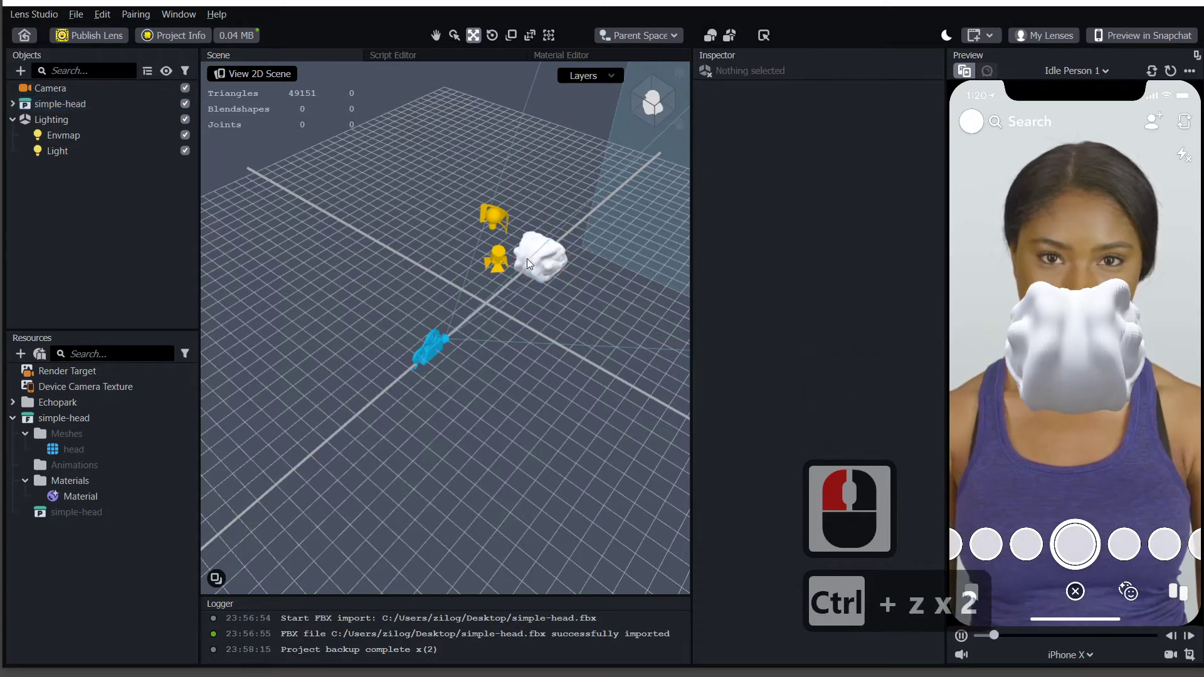
Step: Move the head mesh up along its Y axis to about 120.7 so it covers the face
{"action": "key", "text": "w"}
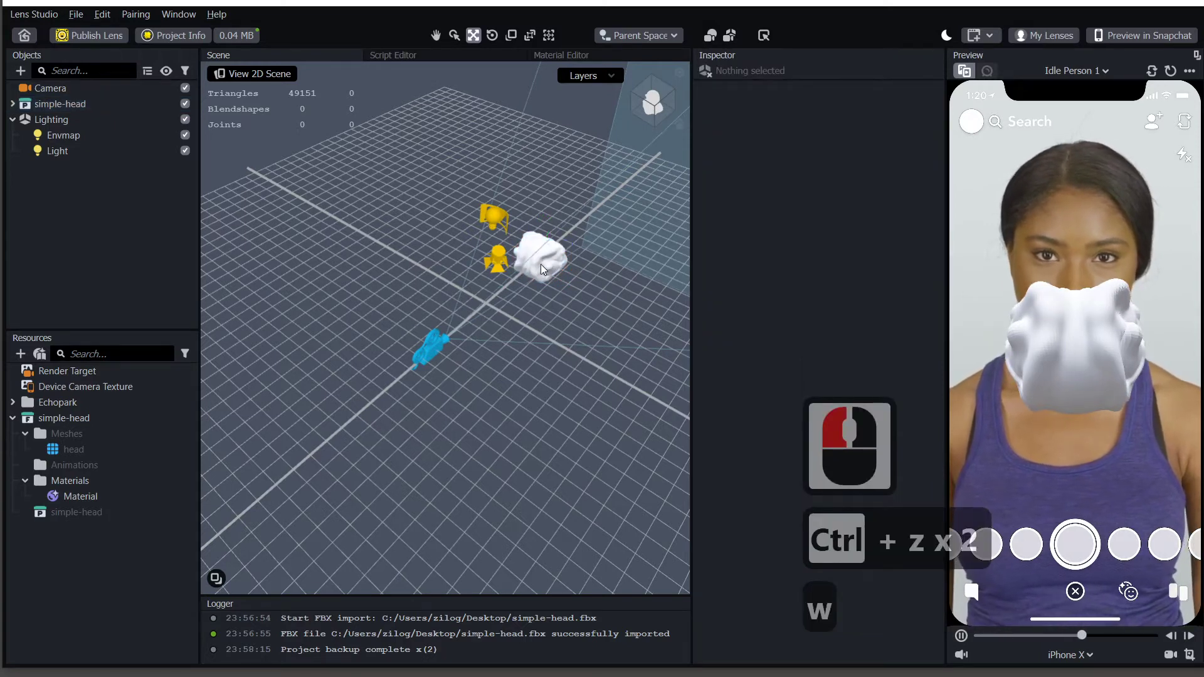
{"action": "left_click", "coordinate": [541, 265]}
{"action": "key", "text": "w"}
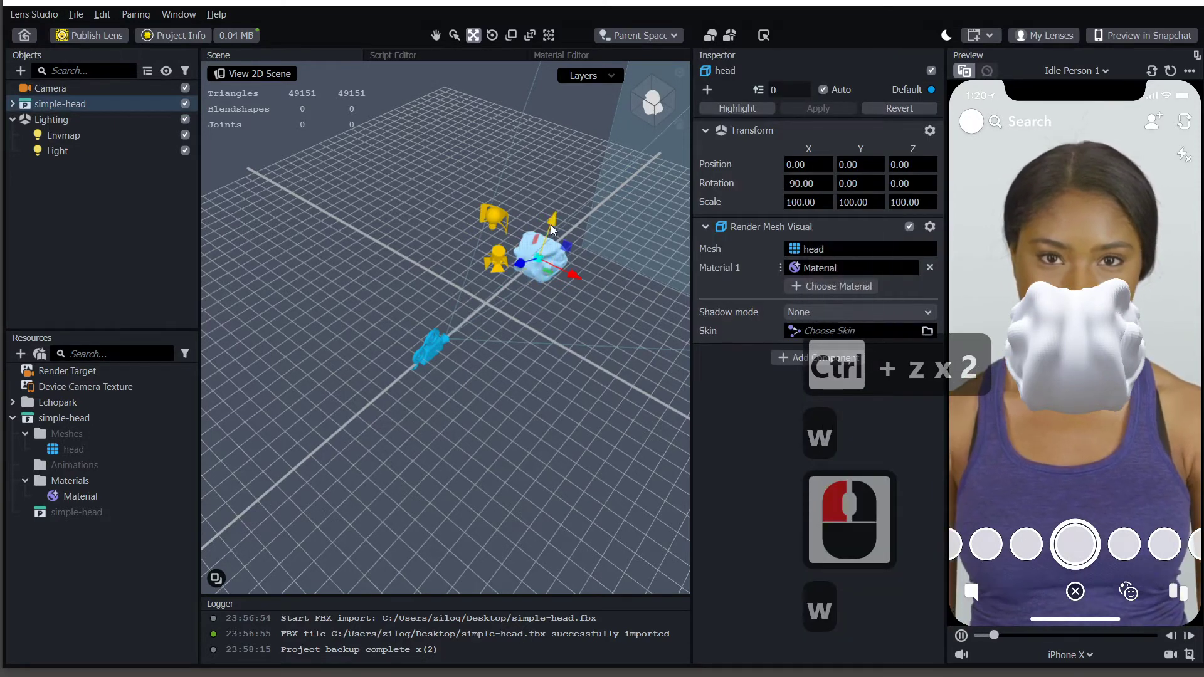
{"action": "left_click_drag", "start_coordinate": [551, 224], "coordinate": [556, 187]}
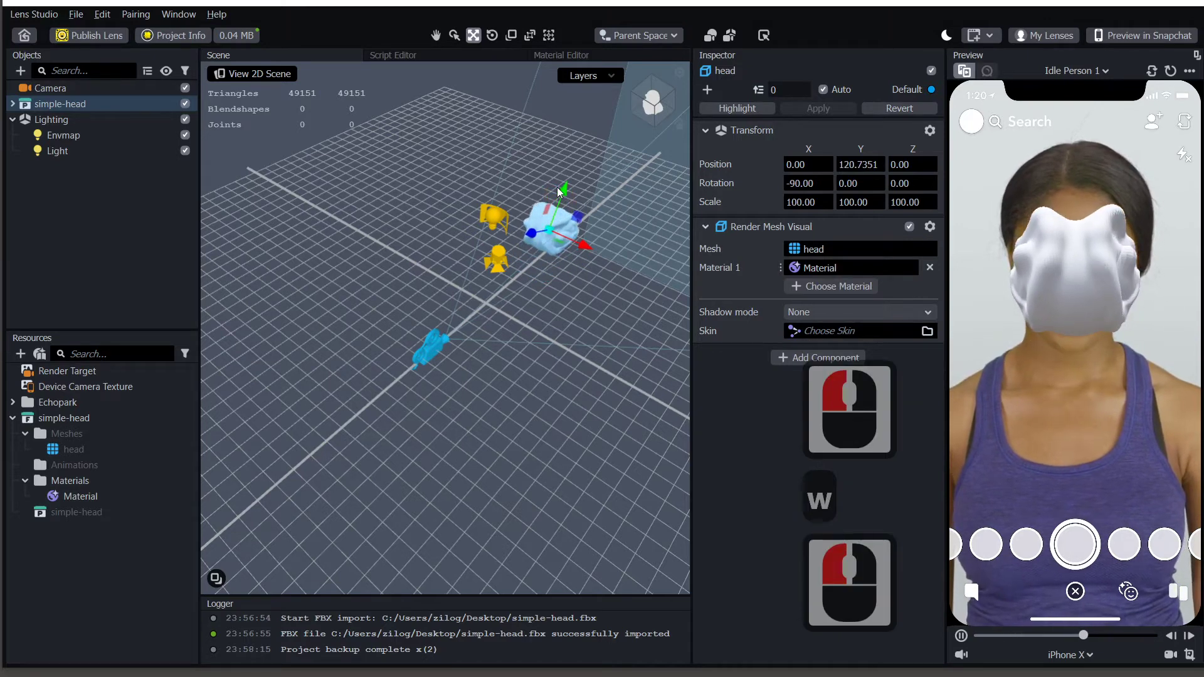
Step: Add a Head Binding object to the scene and expand it to show its child object
{"action": "left_click", "coordinate": [19, 72]}
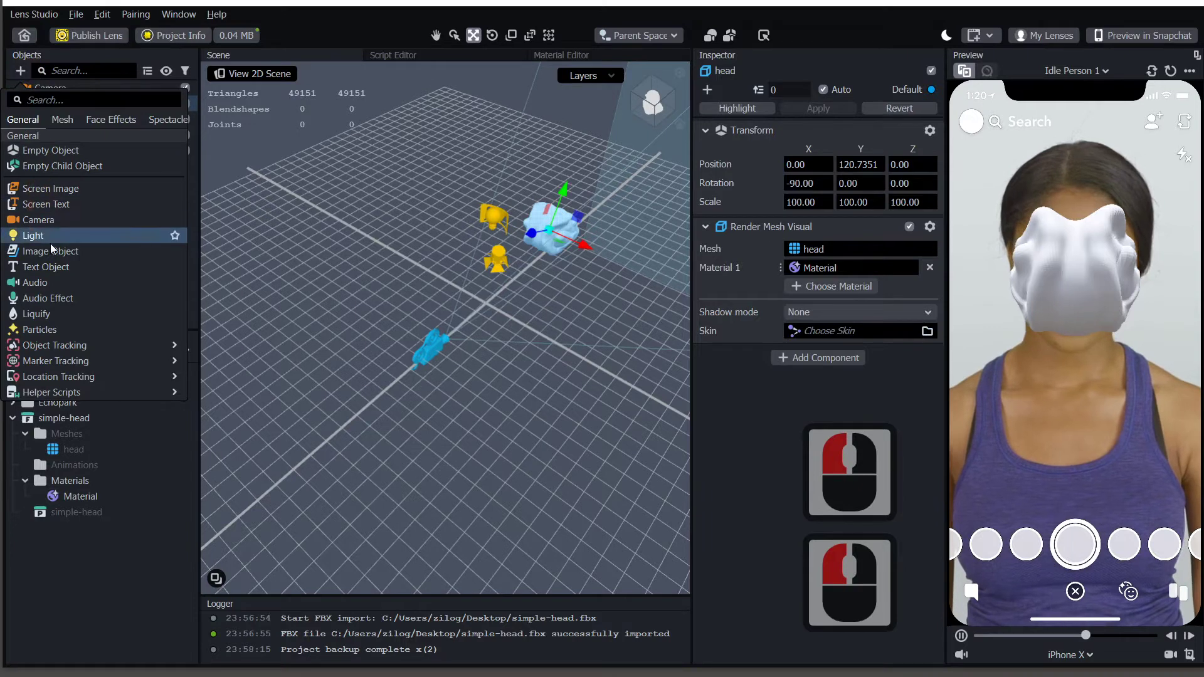
{"action": "scroll", "coordinate": [57, 299], "scroll_direction": "down", "scroll_amount": 3}
{"action": "scroll", "coordinate": [57, 295], "scroll_direction": "down", "scroll_amount": 4}
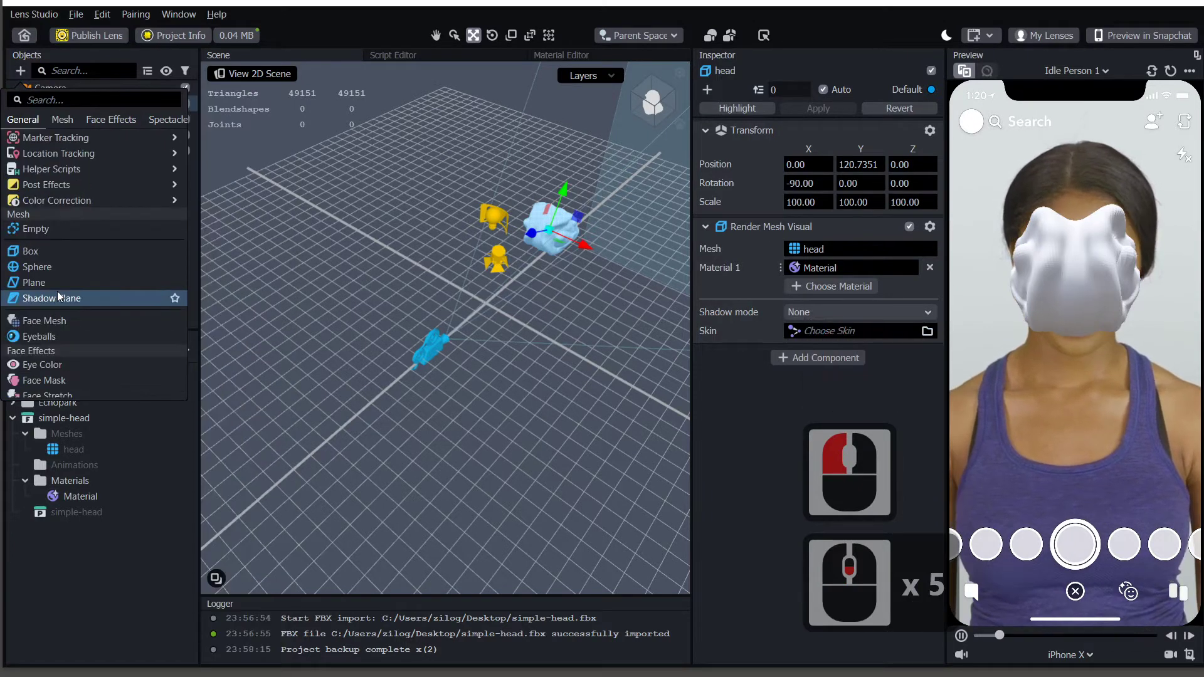
{"action": "scroll", "coordinate": [63, 283], "scroll_direction": "down", "scroll_amount": 1}
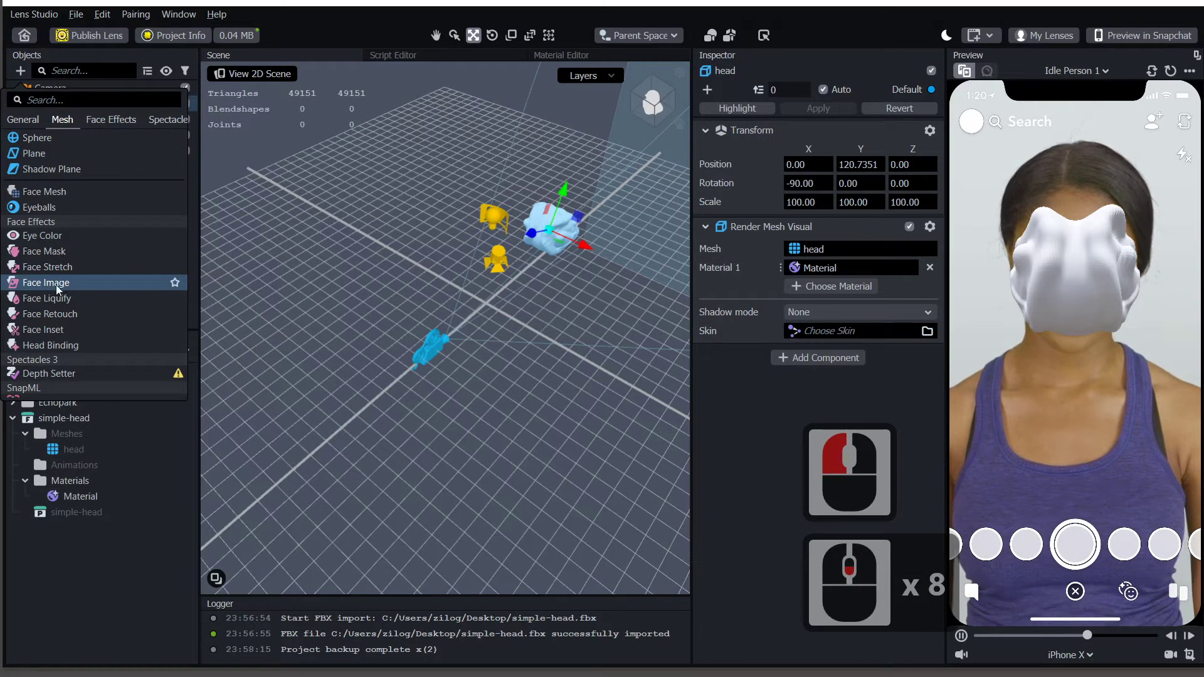
{"action": "left_click", "coordinate": [46, 346]}
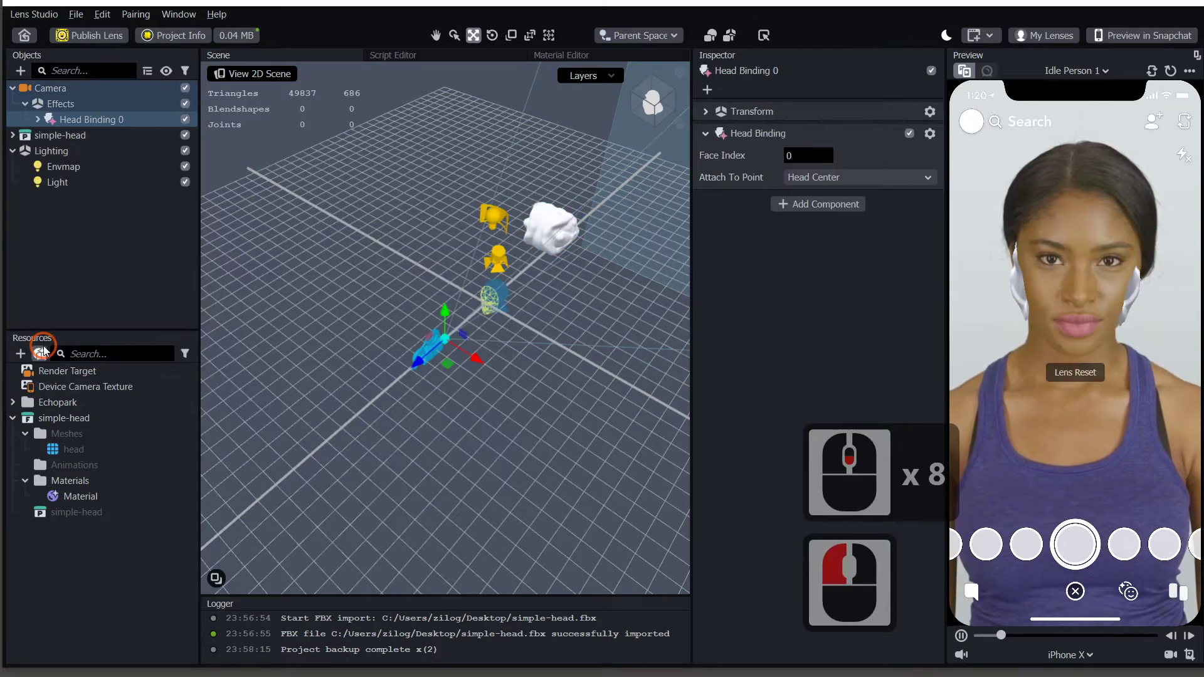
{"action": "left_click", "coordinate": [38, 120]}
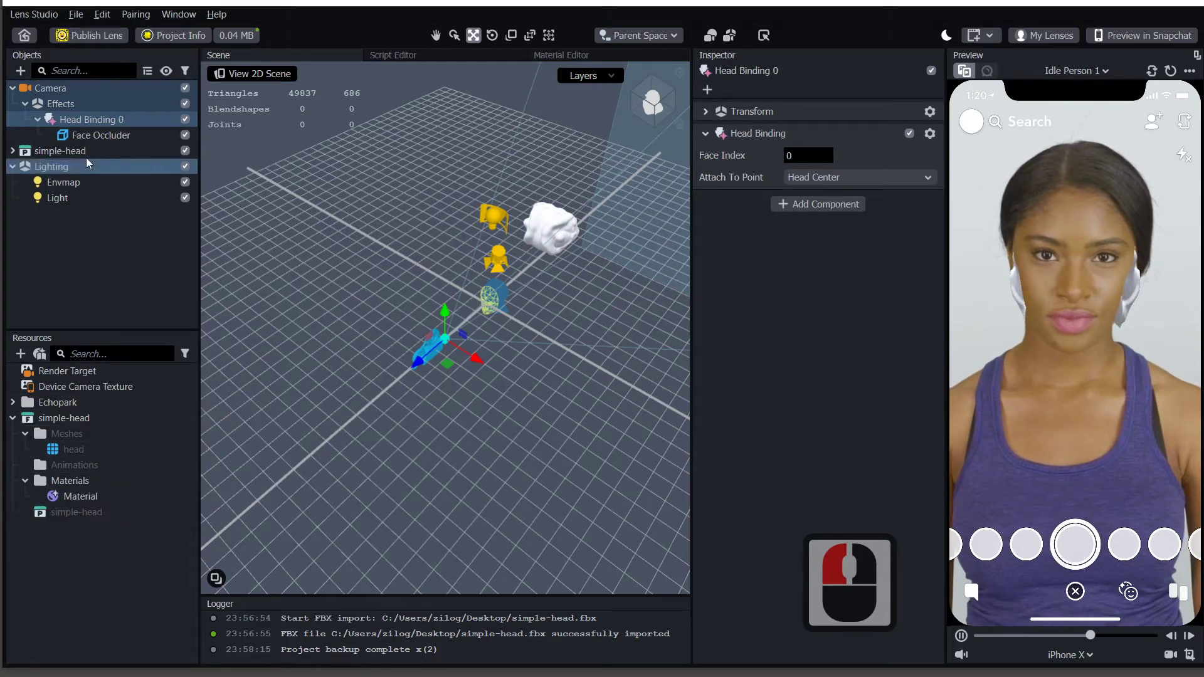
Step: Nest simple-head under Head Binding 0 and move it to about -4.86 in Y and -23.57 in Z position
{"action": "left_click_drag", "start_coordinate": [31, 152], "coordinate": [86, 130]}
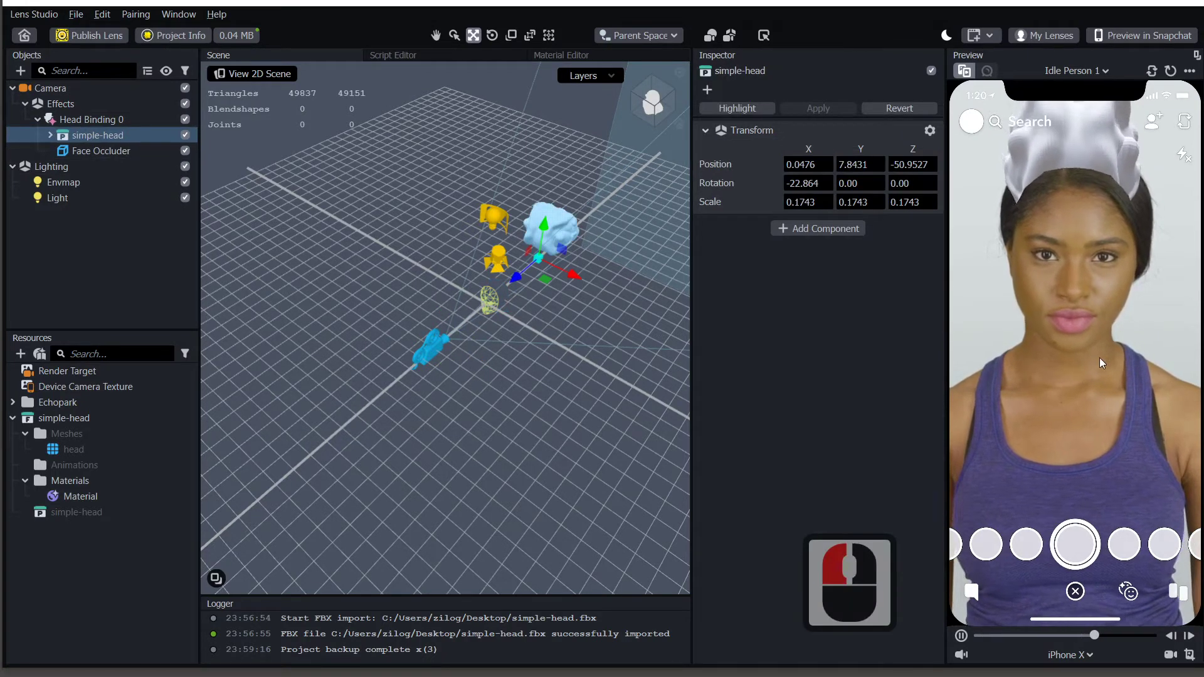
{"action": "left_click_drag", "start_coordinate": [531, 241], "coordinate": [498, 306]}
{"action": "left_click_drag", "start_coordinate": [524, 248], "coordinate": [515, 267]}
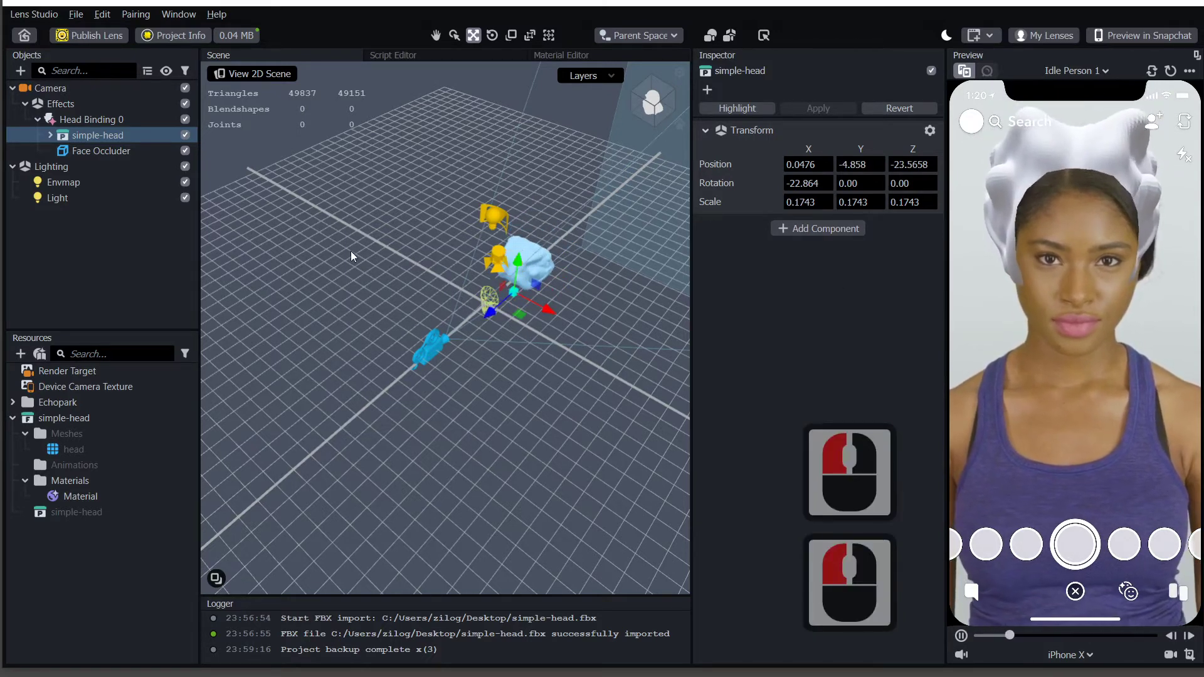
Step: Compare the preview with the Face Occluder disabled and enabled, and examine the occluder's shape beside the head mesh in the scene
{"action": "left_click", "coordinate": [185, 151]}
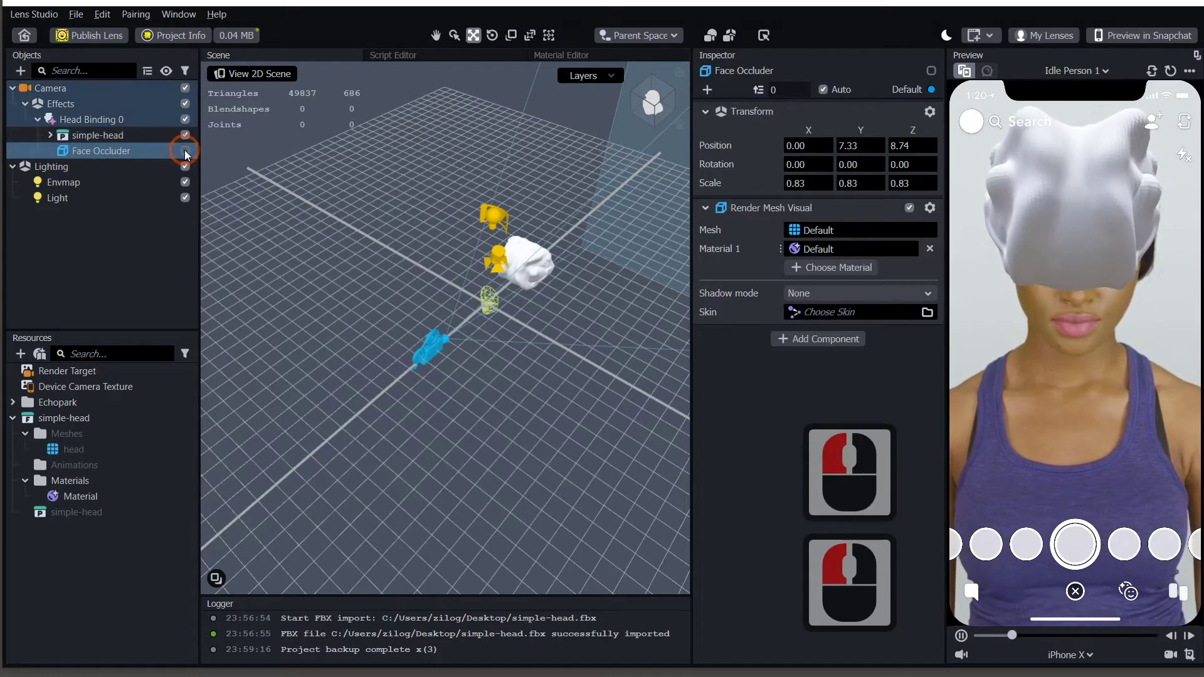
{"action": "left_click", "coordinate": [185, 151]}
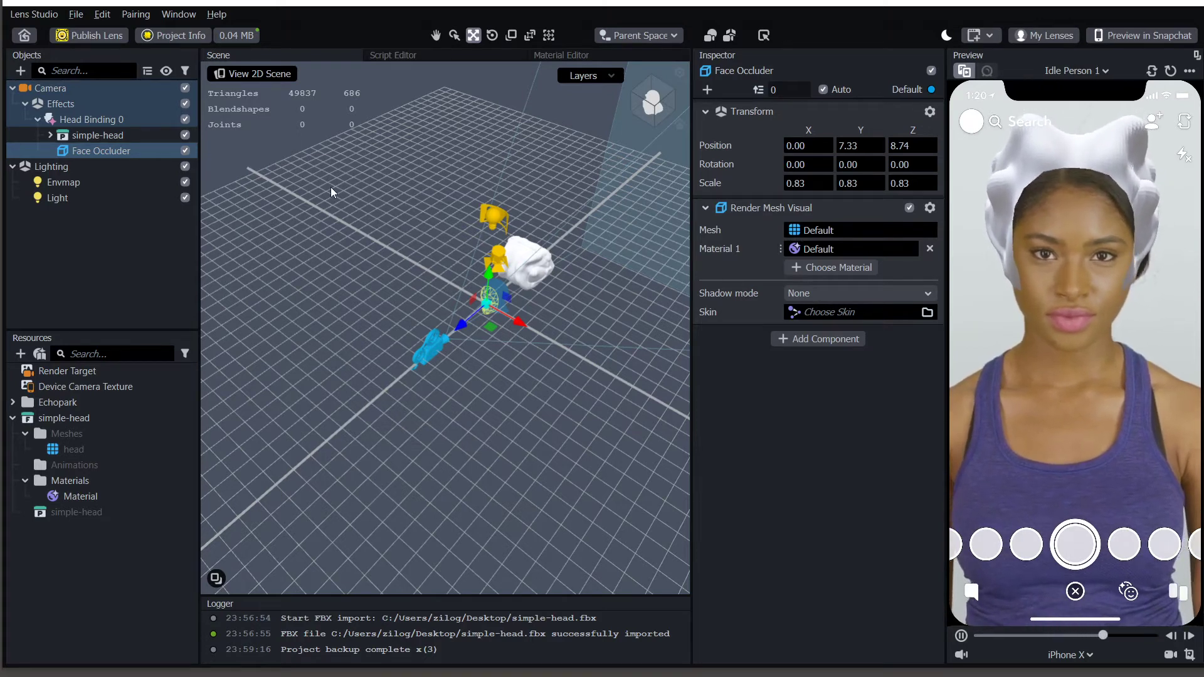
{"action": "scroll", "coordinate": [560, 325], "scroll_direction": "up", "scroll_amount": 9}
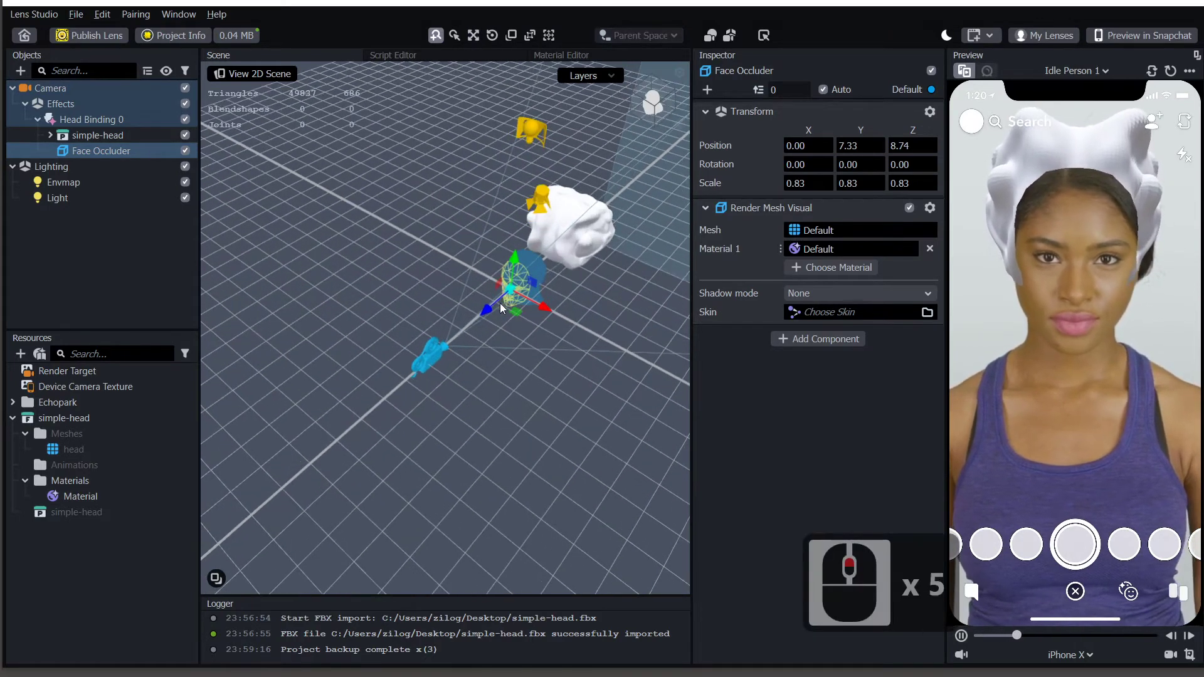
{"action": "middle_click_drag", "start_coordinate": [560, 322], "coordinate": [471, 354]}
{"action": "scroll", "coordinate": [478, 304], "scroll_direction": "up", "scroll_amount": 6}
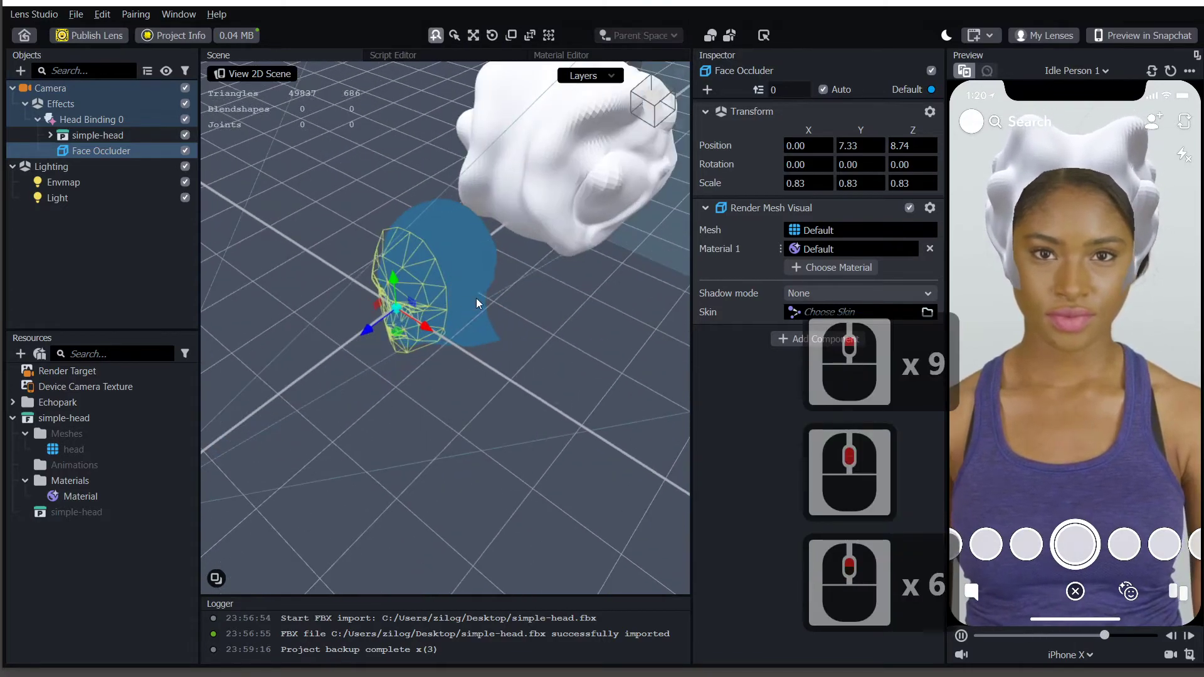
{"action": "middle_click_drag", "start_coordinate": [564, 307], "coordinate": [539, 330]}
{"action": "right_click_drag", "start_coordinate": [538, 332], "coordinate": [409, 284]}
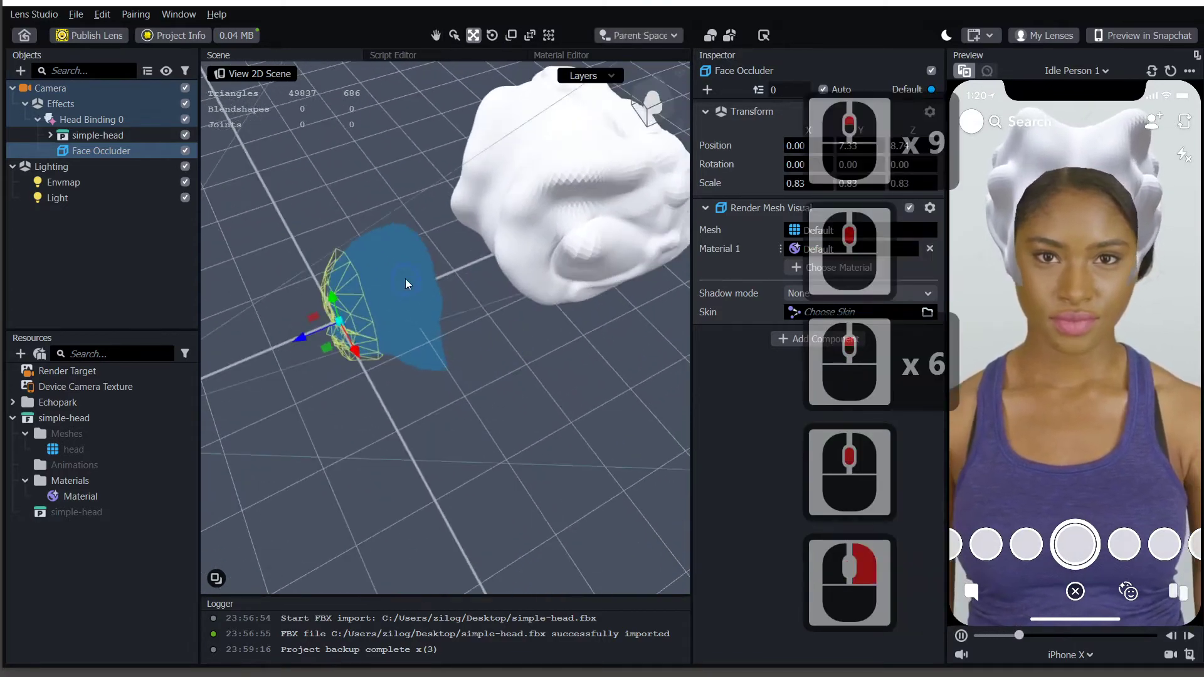
{"action": "left_click", "coordinate": [404, 297]}
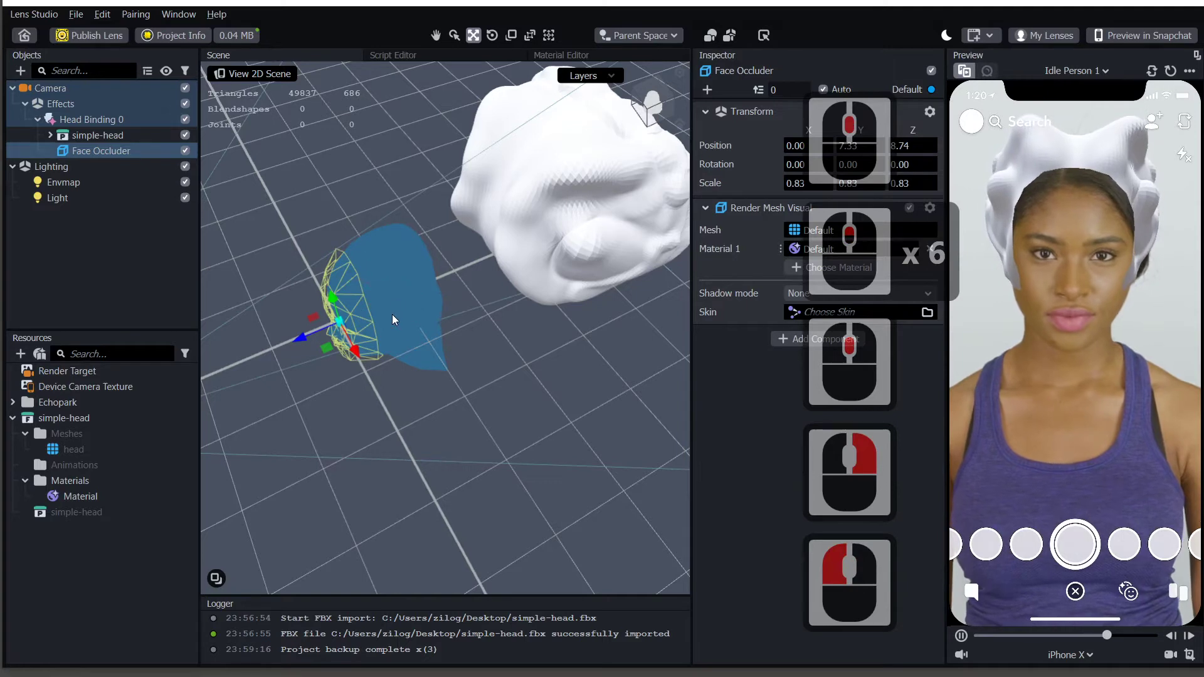
{"action": "middle_click_drag", "start_coordinate": [370, 291], "coordinate": [430, 301]}
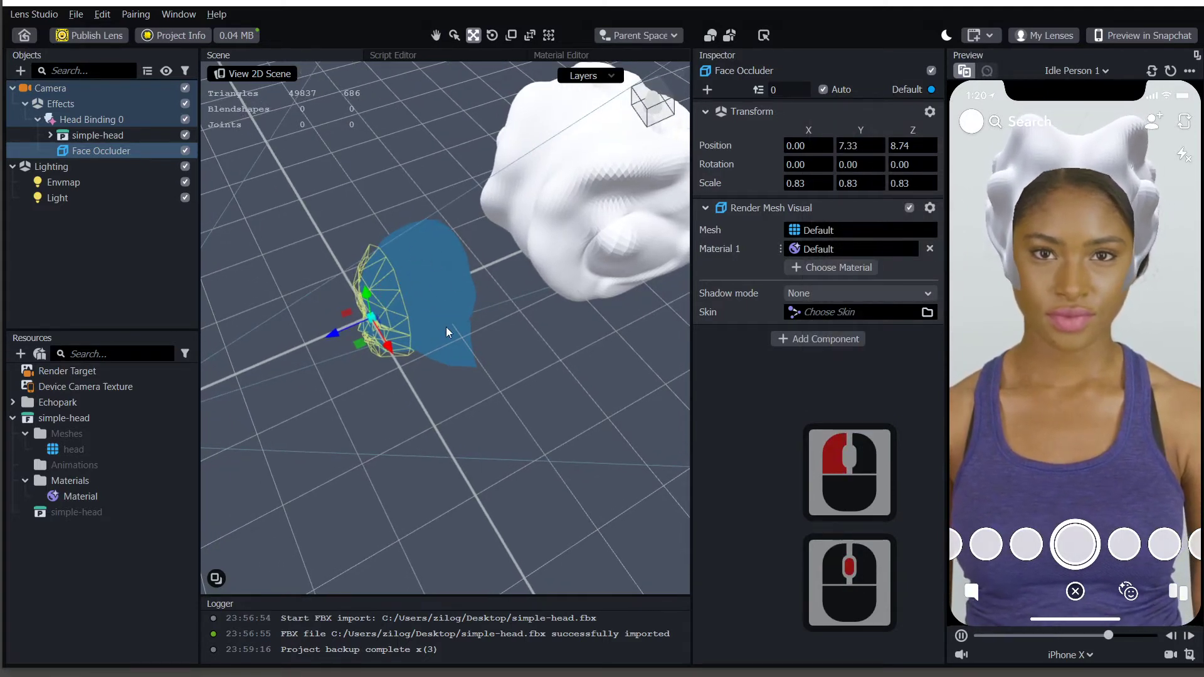
{"action": "right_click_drag", "start_coordinate": [408, 284], "coordinate": [436, 305]}
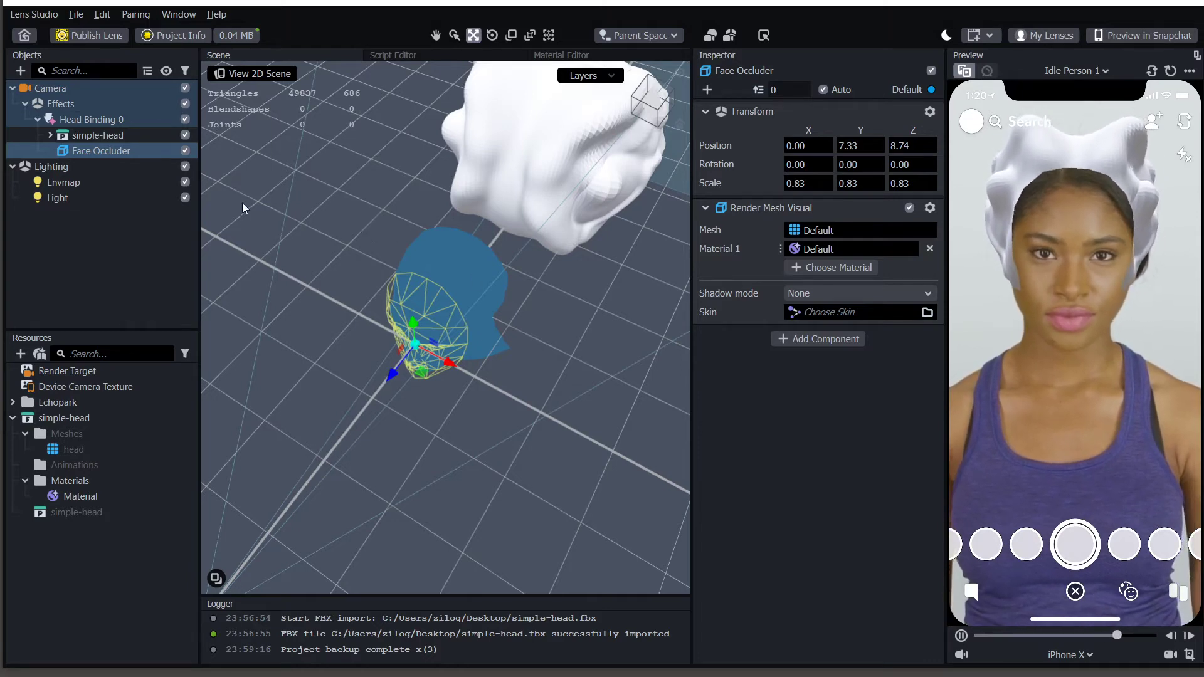
Step: Disable the Face Occluder and delete it from Head Binding 0
{"action": "left_click", "coordinate": [185, 150]}
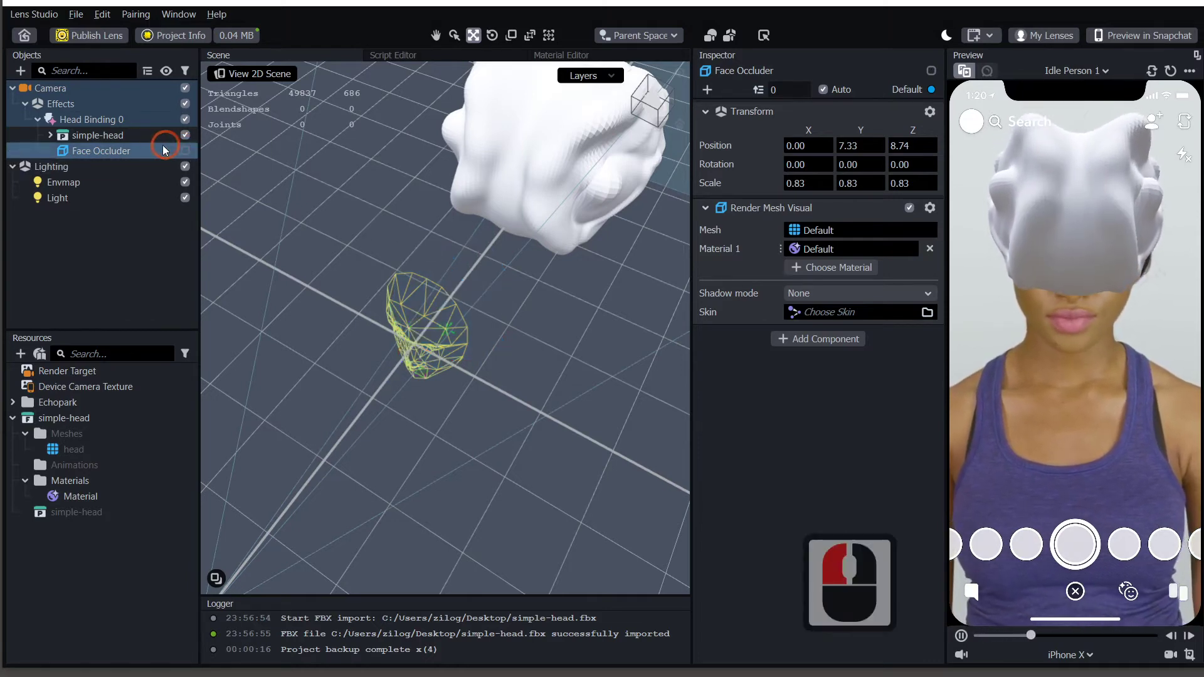
{"action": "left_click", "coordinate": [144, 150]}
{"action": "right_click", "coordinate": [142, 151]}
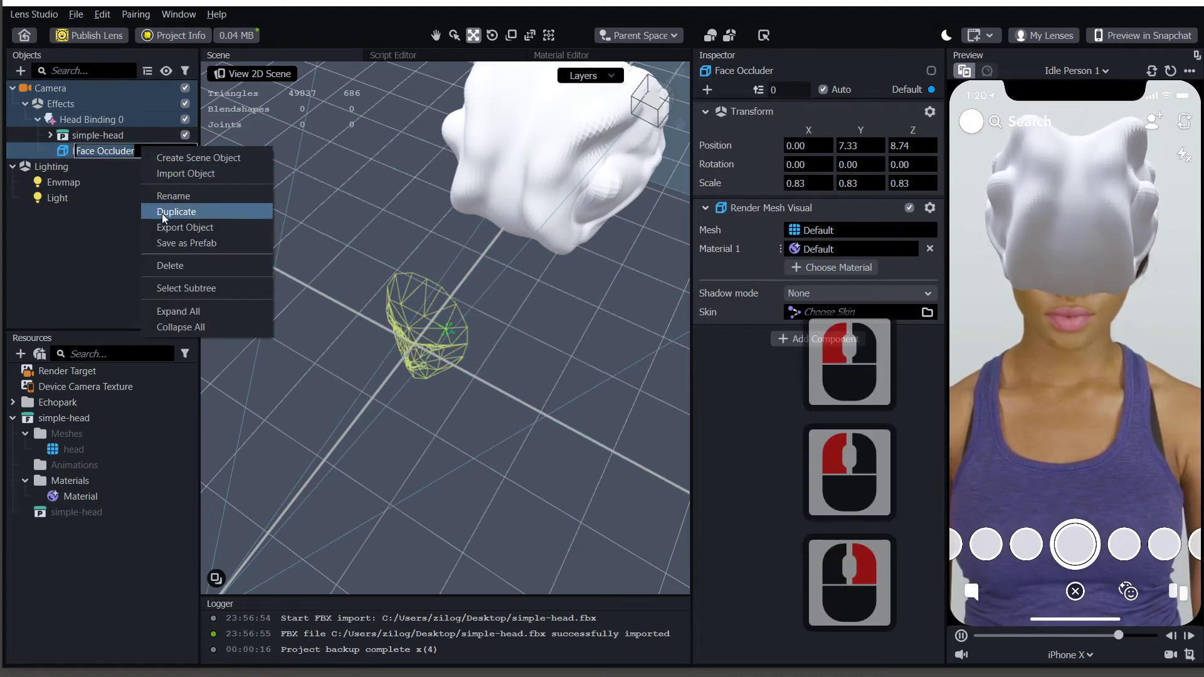
{"action": "left_click", "coordinate": [177, 266]}
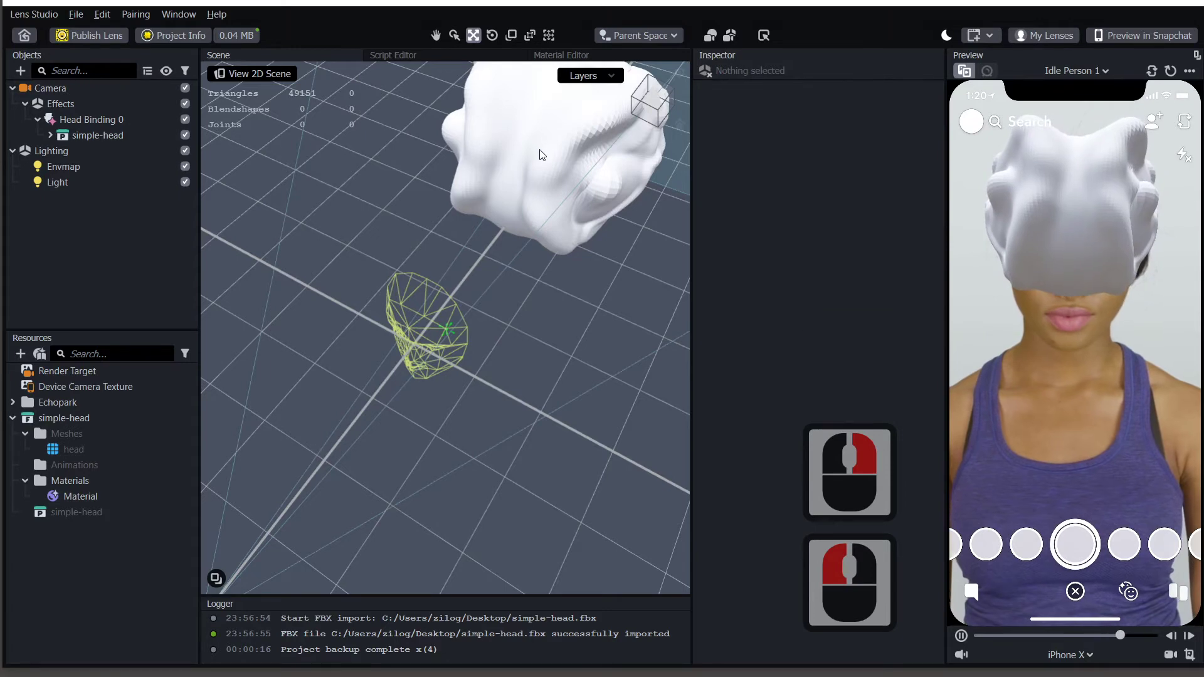
Step: Scale the head mesh uniformly to about 131 and lower it to about 71.6 in Y position to cover the face
{"action": "left_click", "coordinate": [564, 193]}
{"action": "key", "text": "e"}
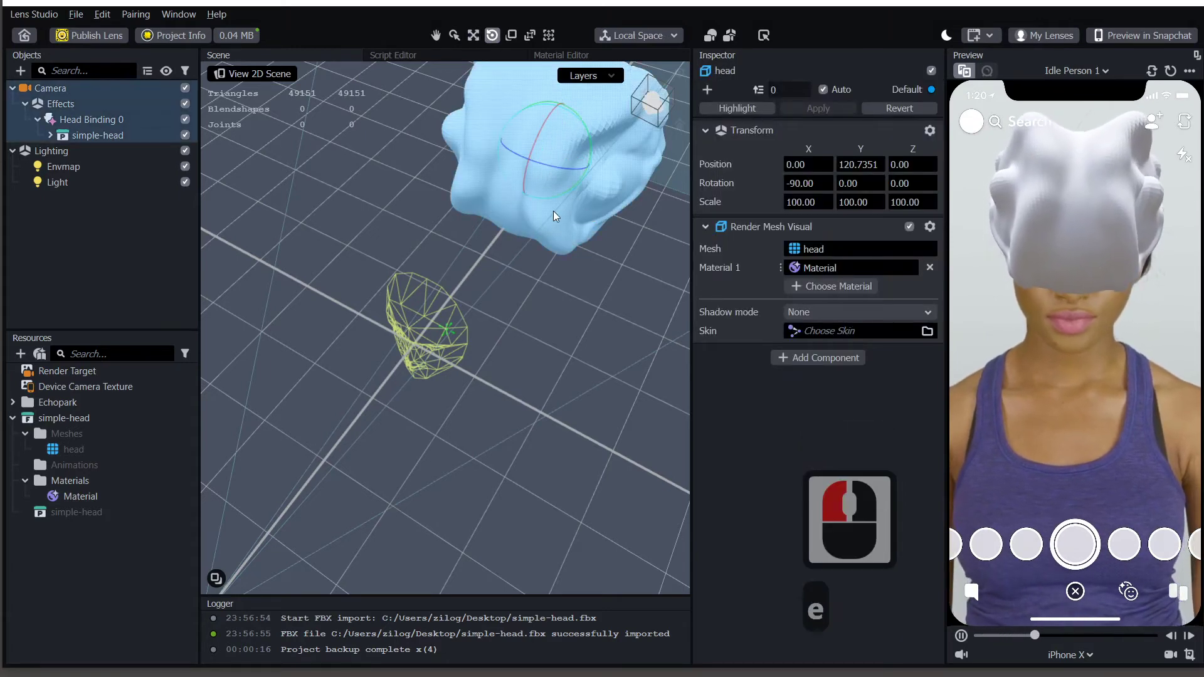
{"action": "key", "text": "r"}
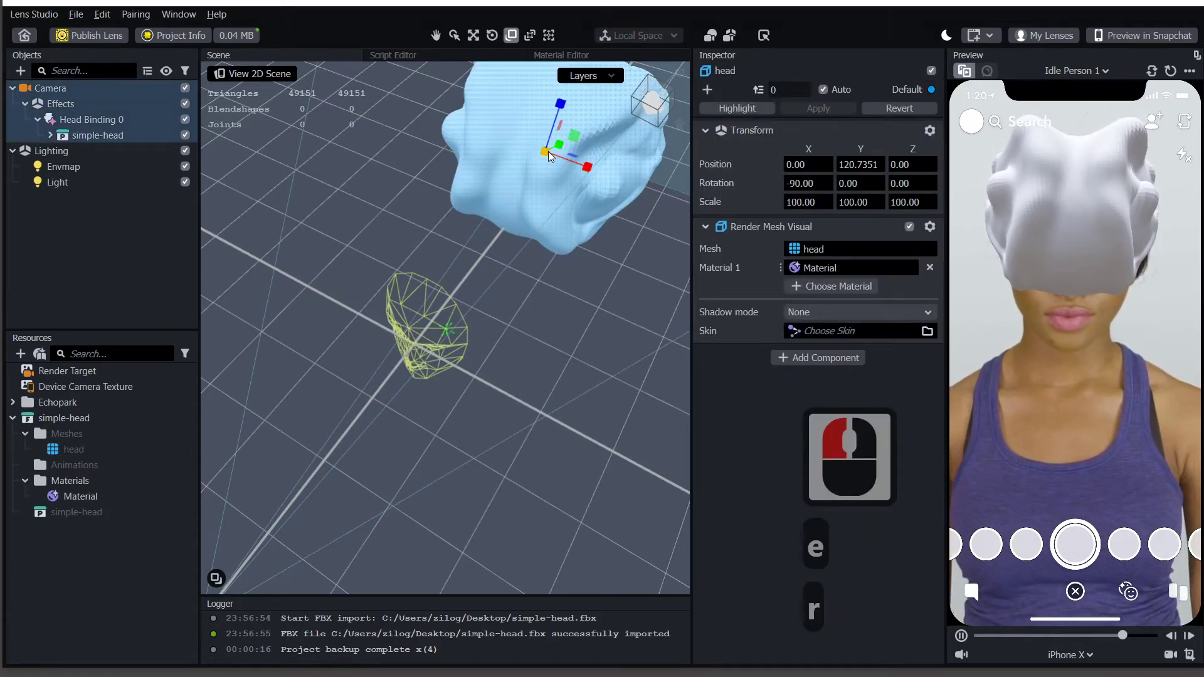
{"action": "left_click_drag", "start_coordinate": [545, 154], "coordinate": [538, 202]}
{"action": "key", "text": "w"}
{"action": "key", "text": "r"}
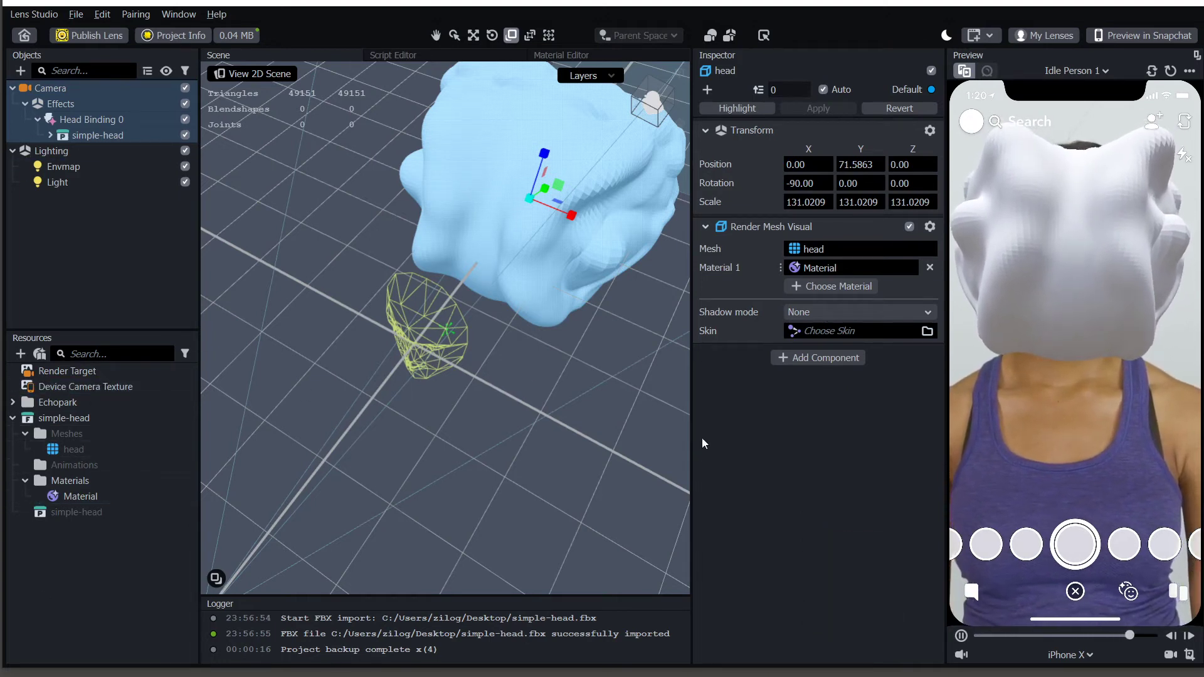
Step: Collapse the simple-head resource and add the Jello material from the Material Library to the project resources
{"action": "left_click", "coordinate": [25, 480]}
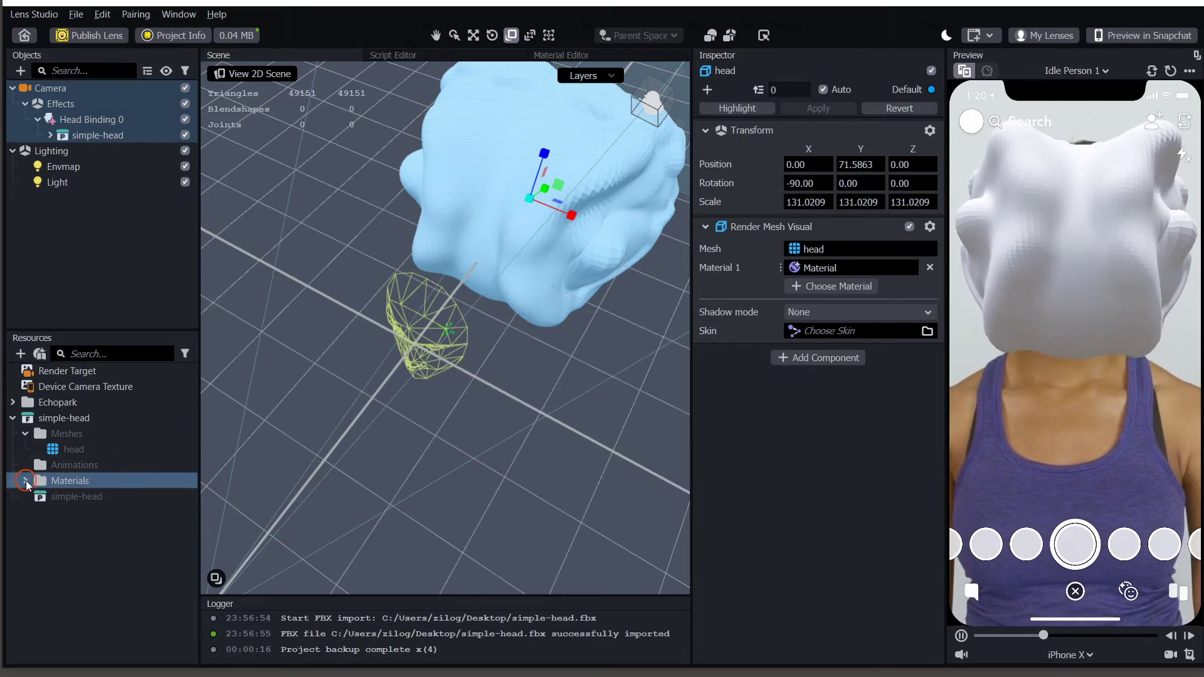
{"action": "left_click", "coordinate": [12, 421]}
{"action": "left_click", "coordinate": [12, 419]}
{"action": "left_click", "coordinate": [54, 527]}
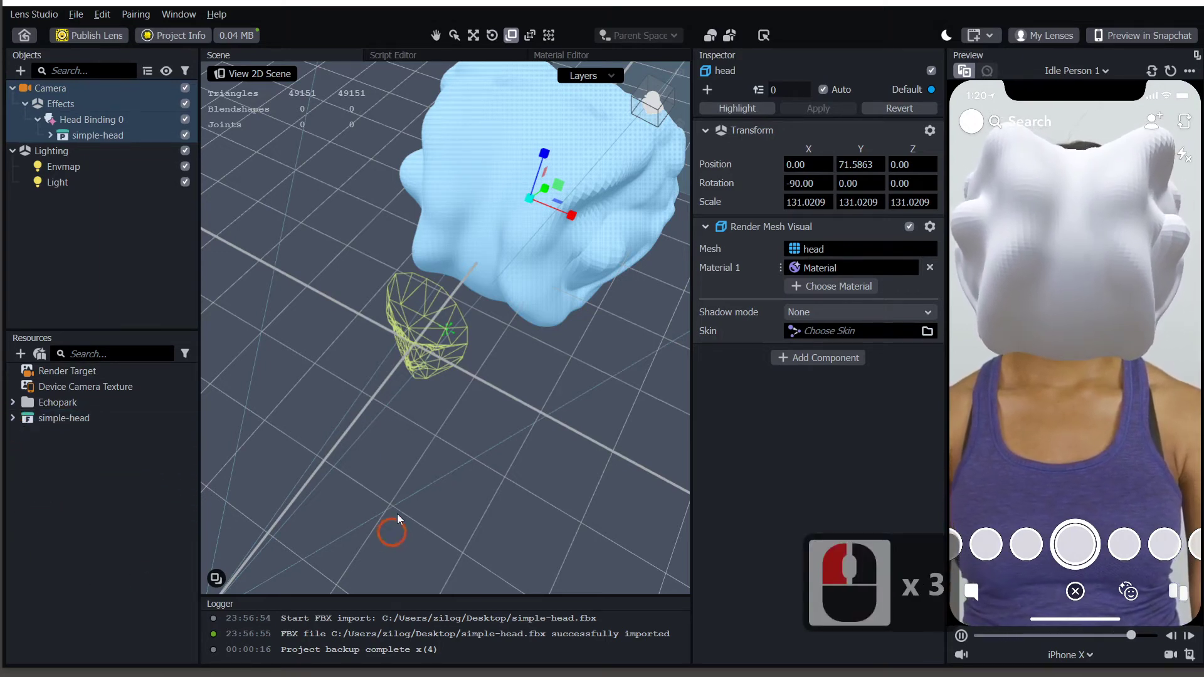
{"action": "left_click", "coordinate": [43, 354]}
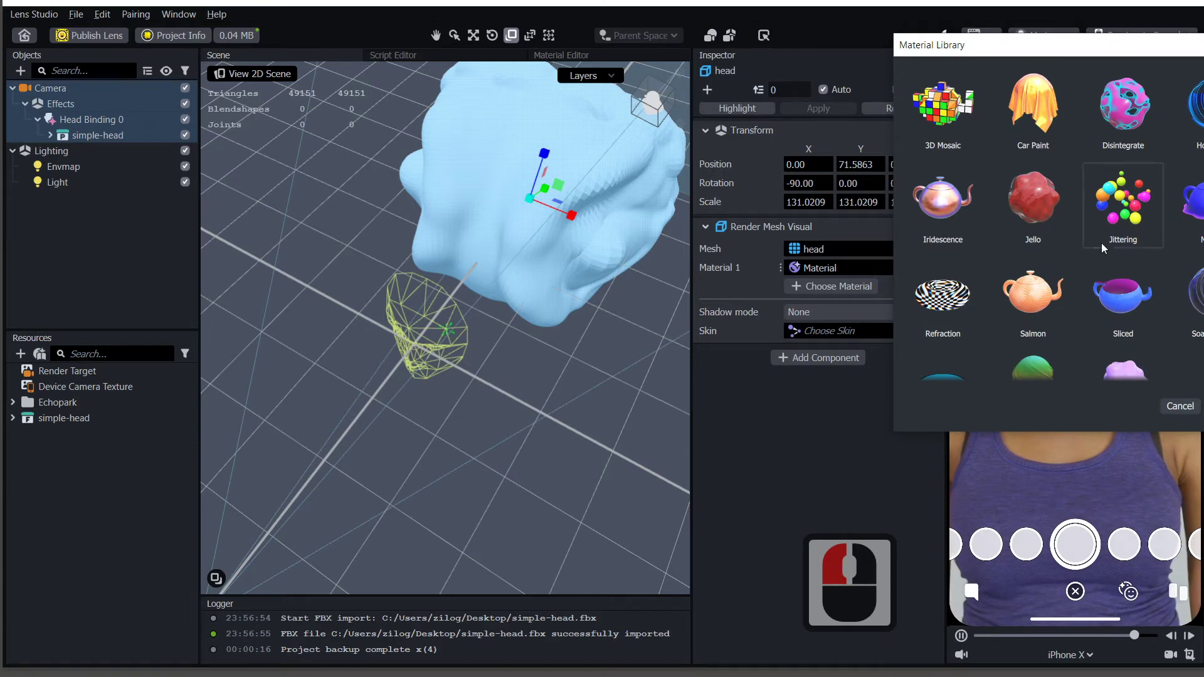
{"action": "scroll", "coordinate": [1067, 239], "scroll_direction": "down", "scroll_amount": 5}
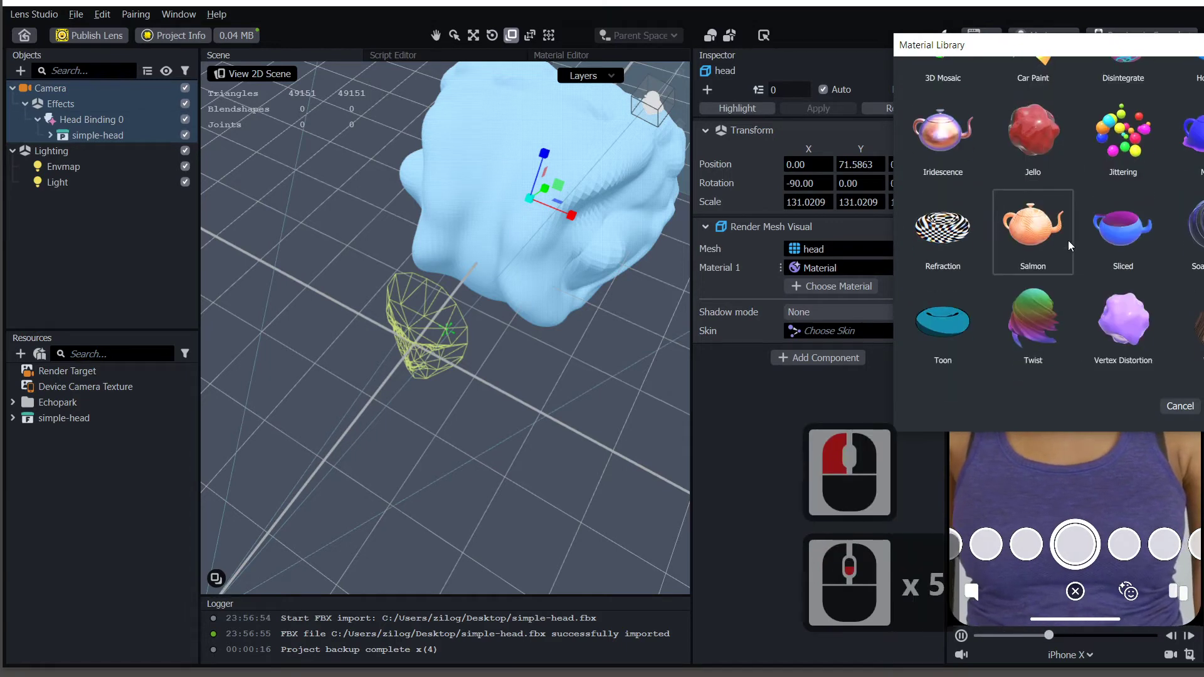
{"action": "scroll", "coordinate": [1067, 240], "scroll_direction": "up", "scroll_amount": 3}
{"action": "left_click", "coordinate": [1040, 207]}
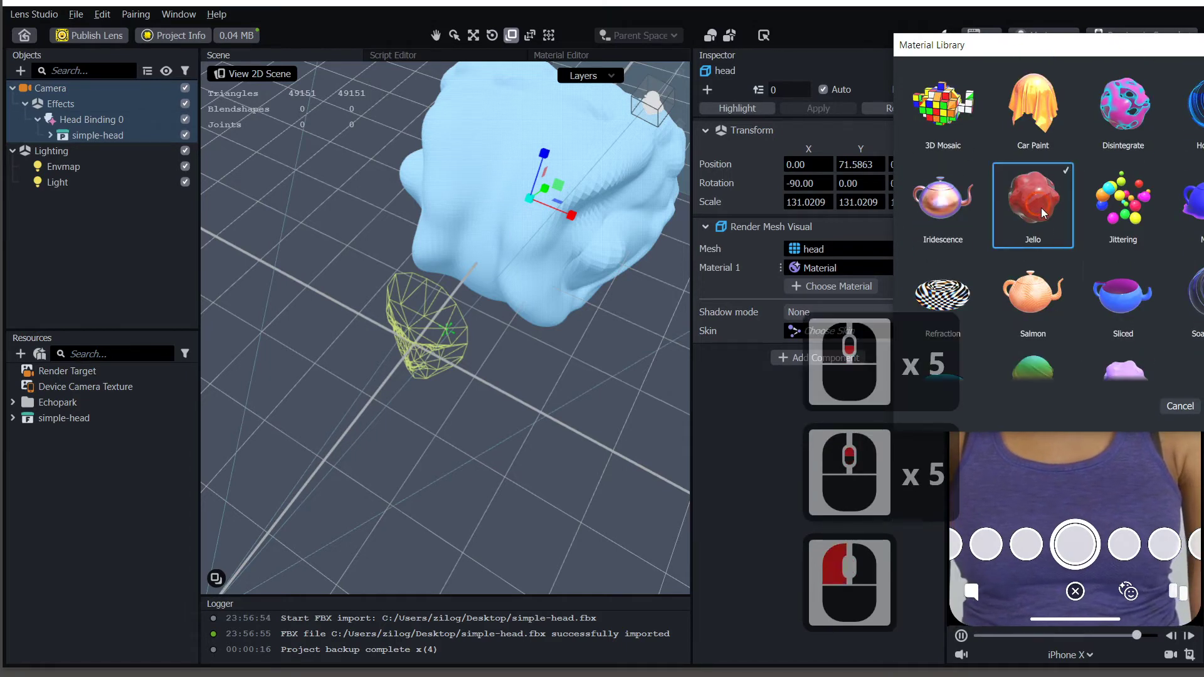
{"action": "left_click", "coordinate": [1180, 406]}
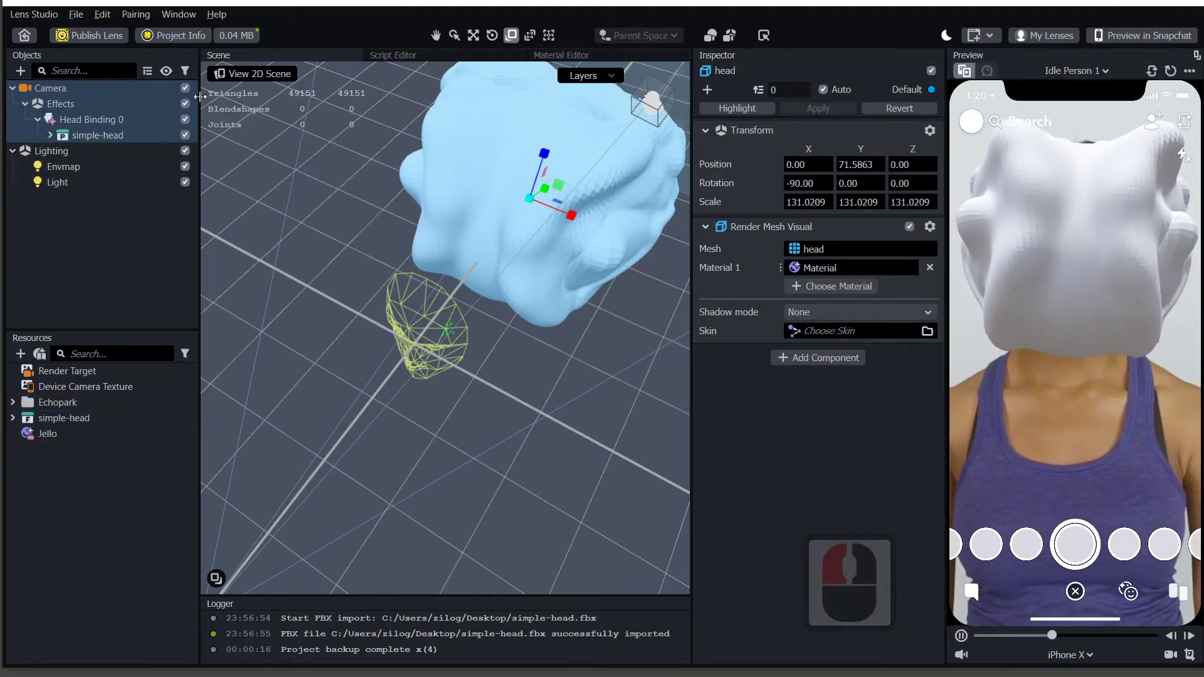
Step: Check the current lens size details against the maximum allowed size
{"action": "left_click", "coordinate": [241, 35]}
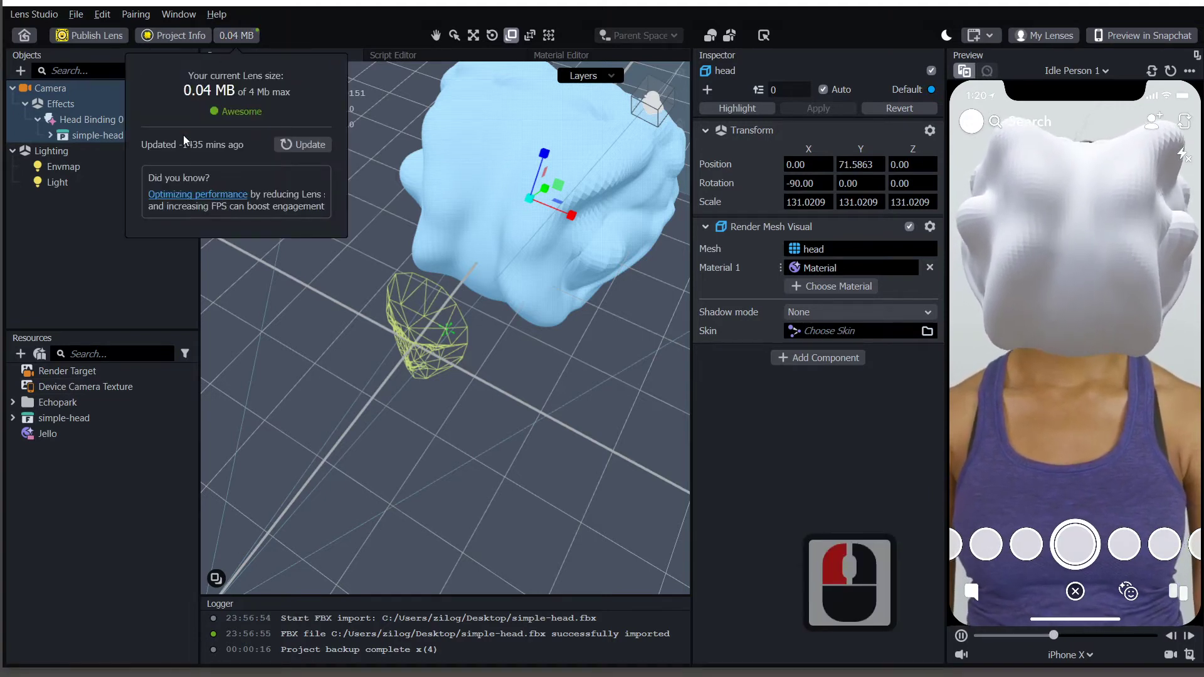
{"action": "left_click", "coordinate": [251, 12]}
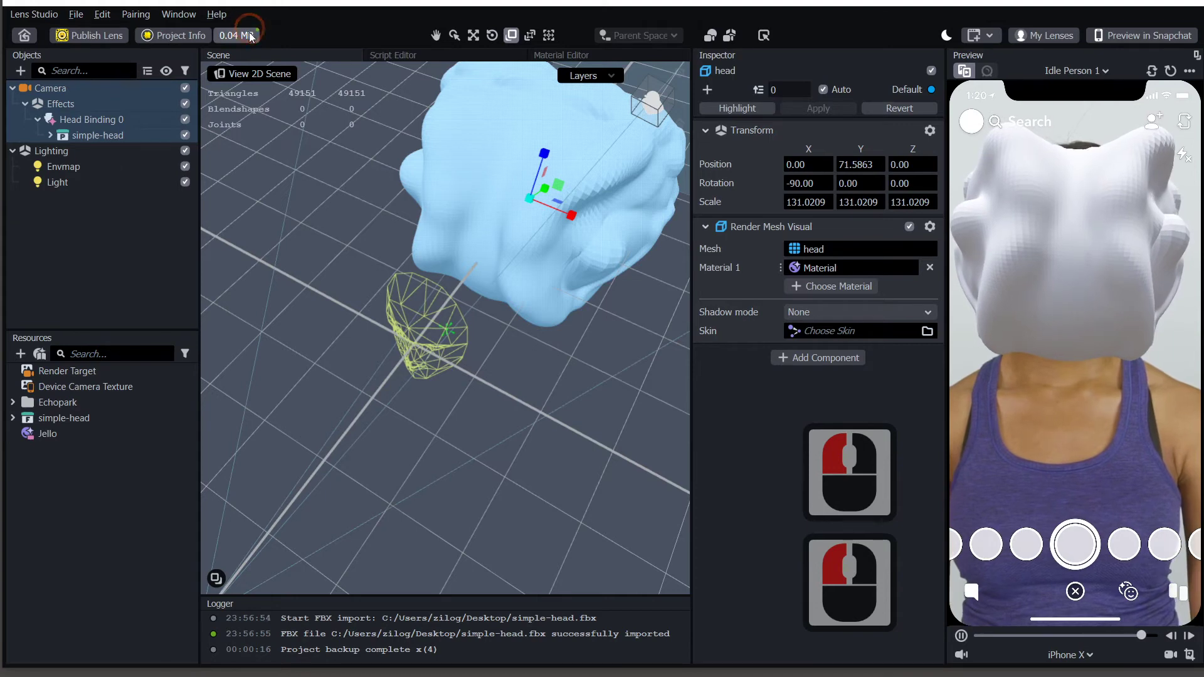
{"action": "left_click", "coordinate": [72, 436]}
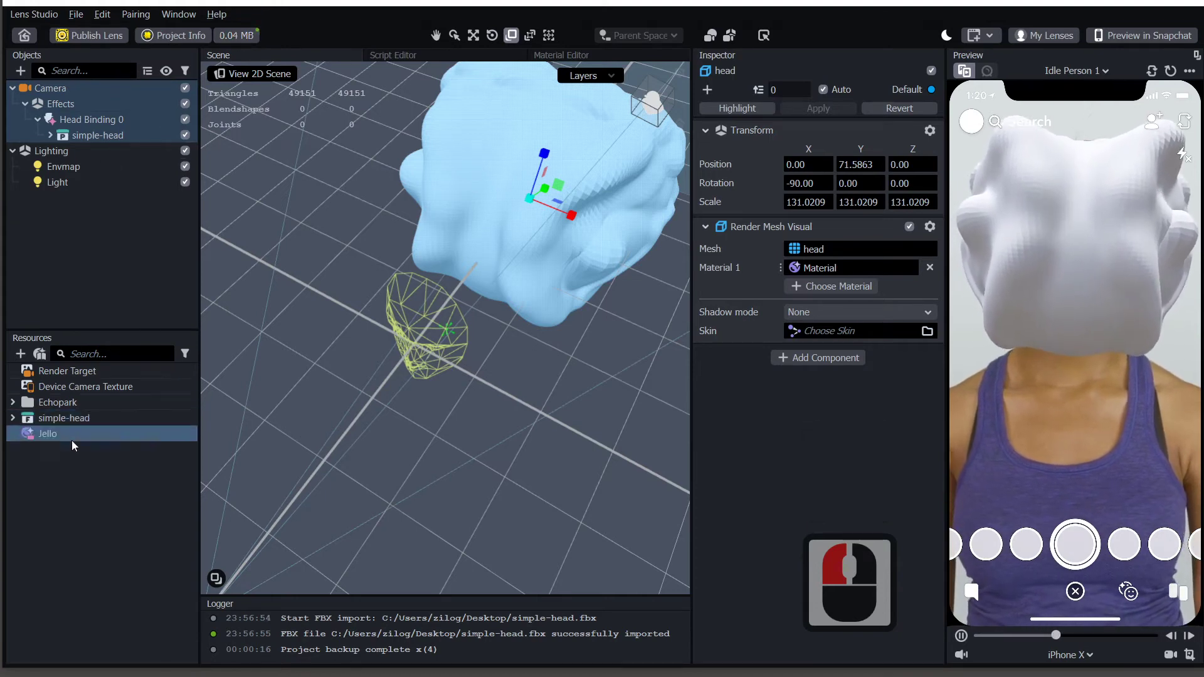
{"action": "left_click", "coordinate": [71, 483]}
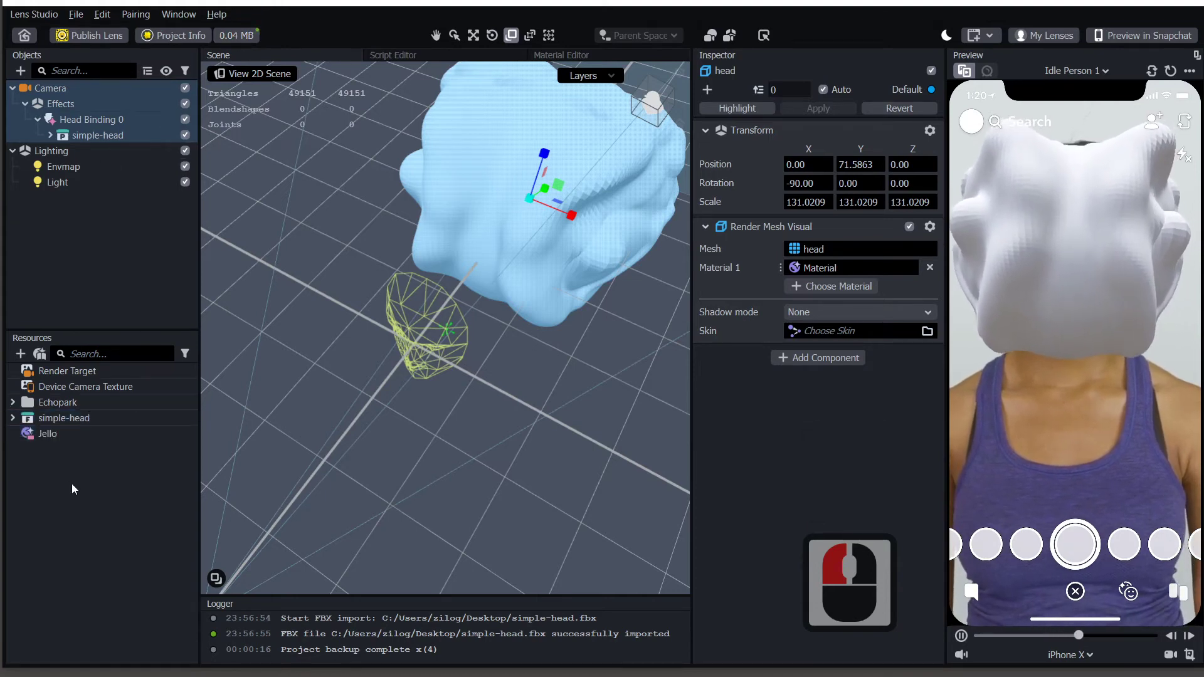
Step: Expand simple-head in the scene hierarchy and assign the Jello material to its head mesh as Material 1
{"action": "left_click", "coordinate": [50, 134]}
{"action": "left_click", "coordinate": [92, 155]}
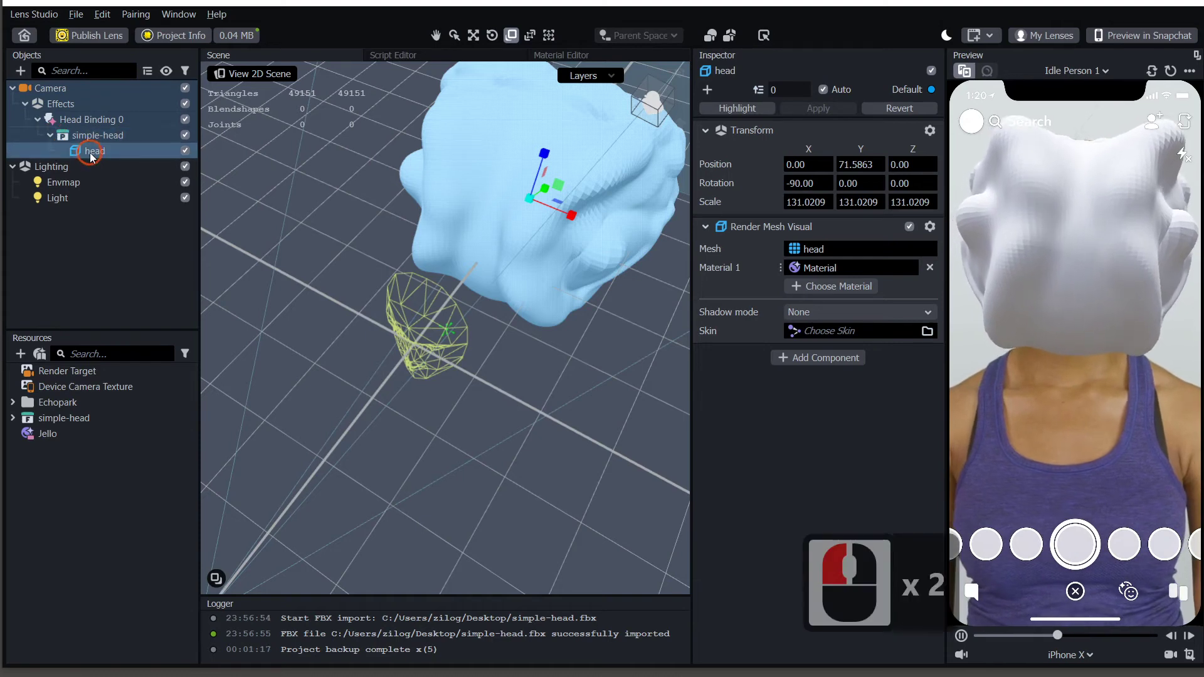
{"action": "left_click", "coordinate": [71, 249]}
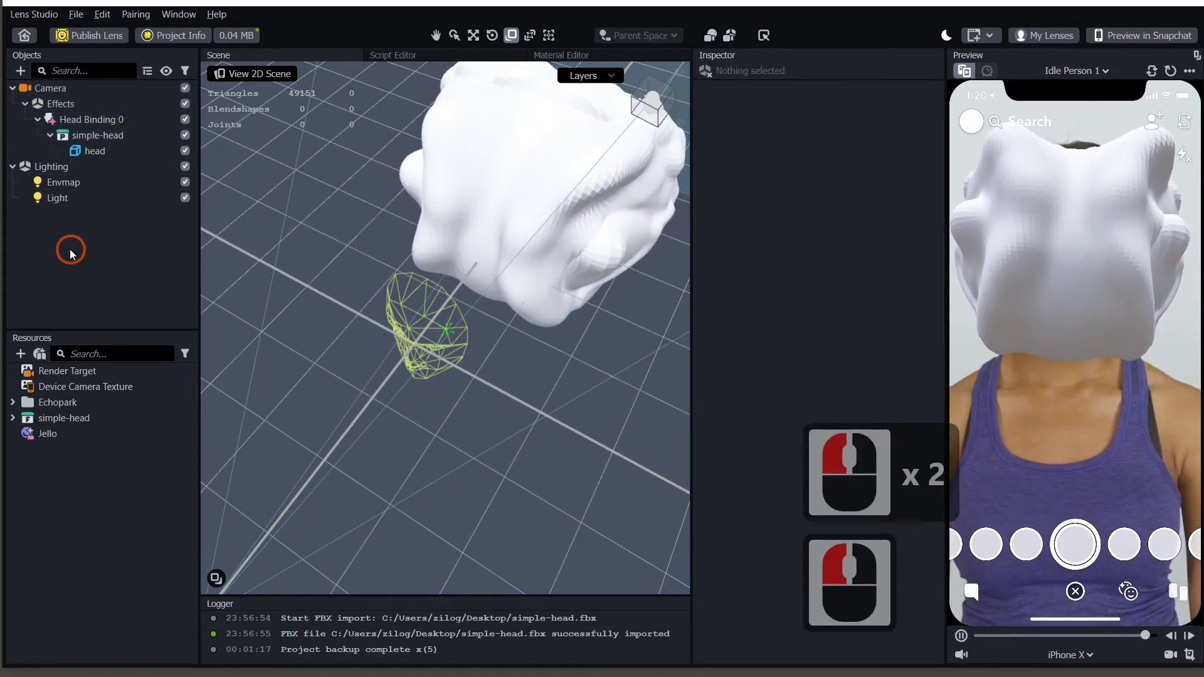
{"action": "left_click", "coordinate": [92, 151]}
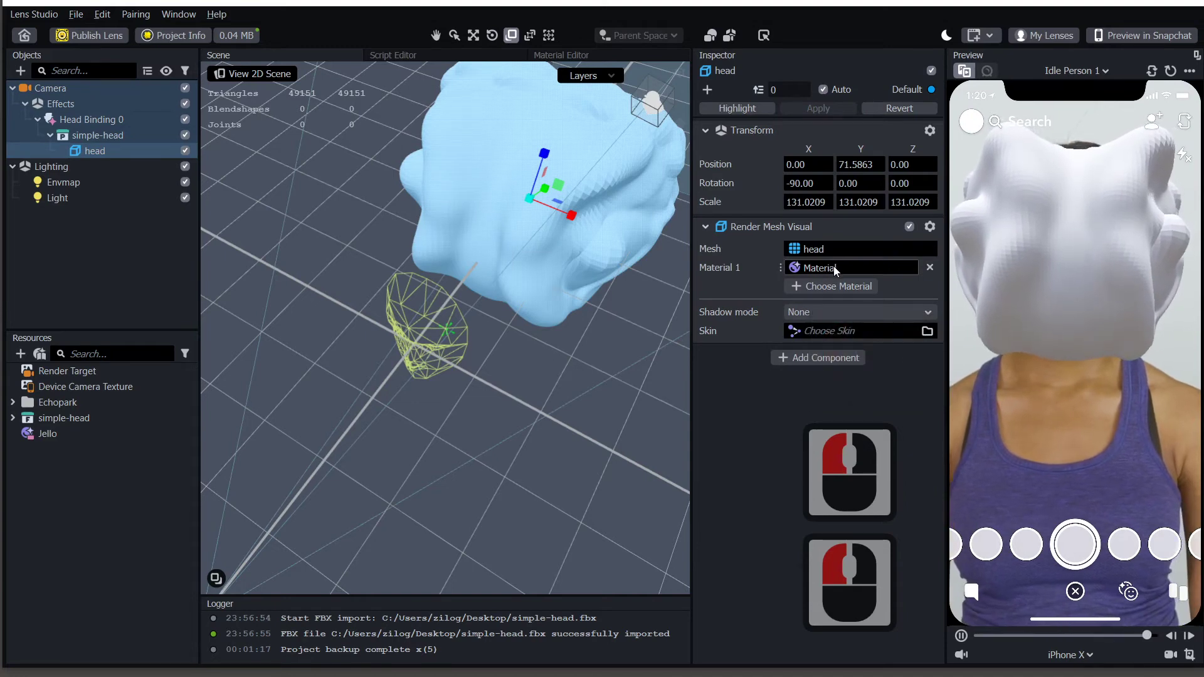
{"action": "left_click", "coordinate": [43, 433]}
{"action": "left_click_drag", "start_coordinate": [43, 439], "coordinate": [840, 323]}
{"action": "left_click_drag", "start_coordinate": [825, 266], "coordinate": [822, 268]}
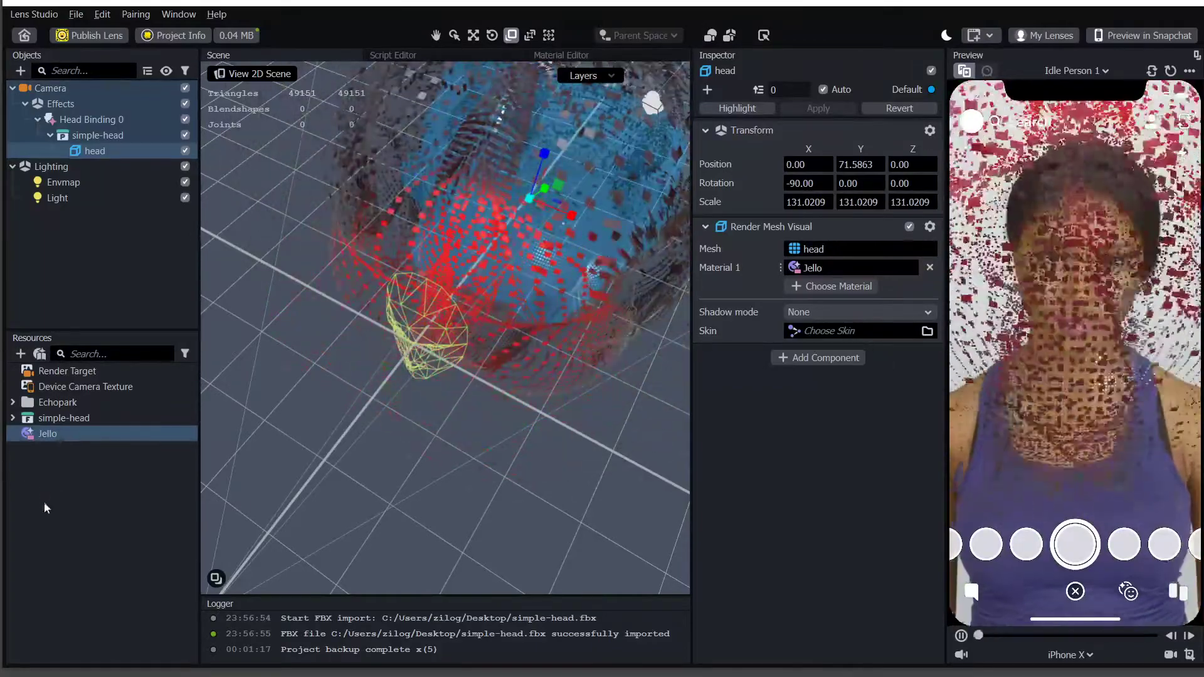
Step: Open the Jello material's properties
{"action": "left_click", "coordinate": [40, 435]}
{"action": "left_click", "coordinate": [40, 436]}
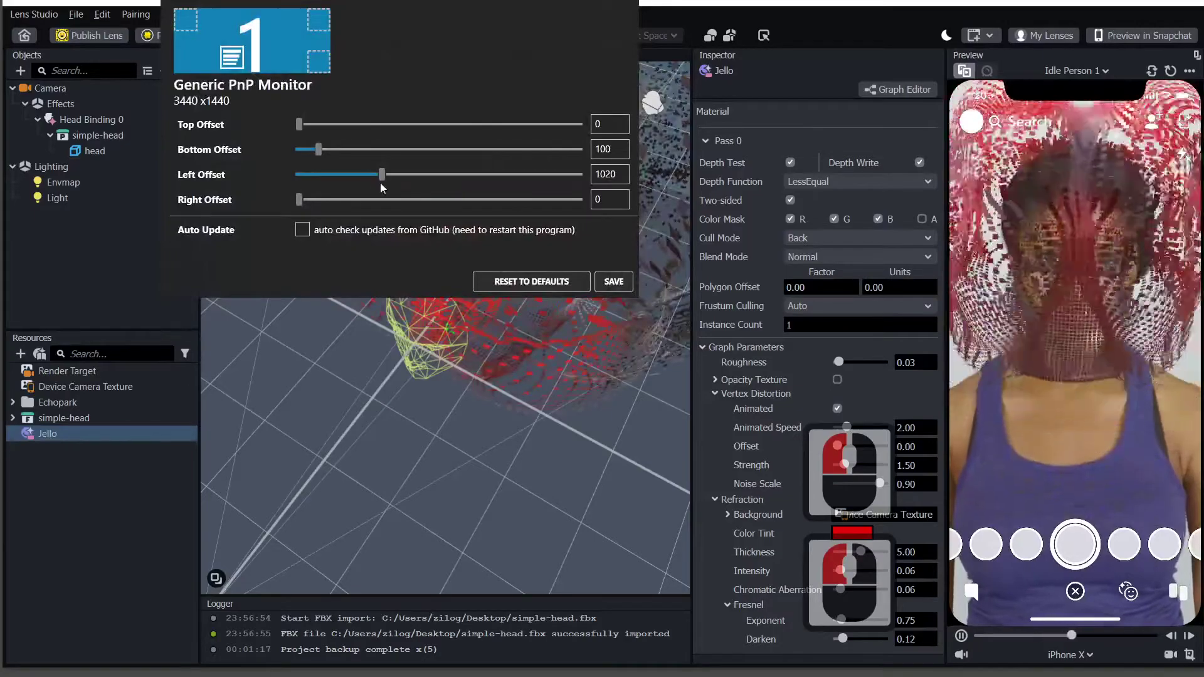
Step: Set the key overlay's Left Offset to 740 in its display settings and close that window
{"action": "left_click_drag", "start_coordinate": [381, 174], "coordinate": [370, 176]}
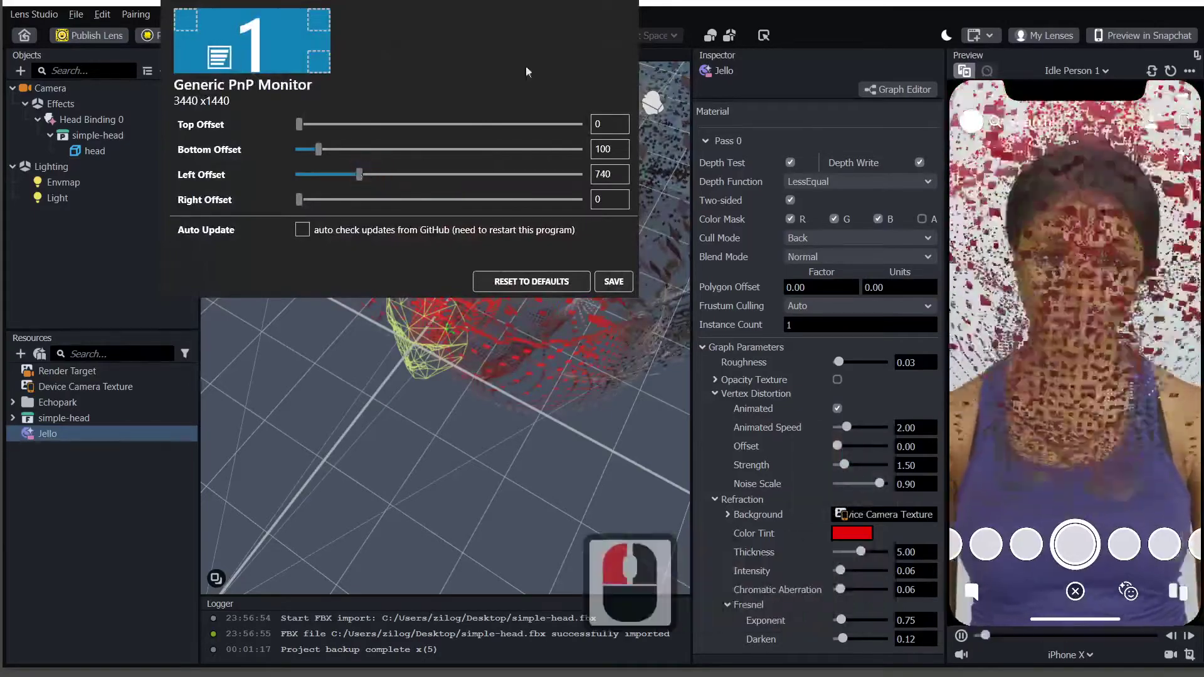
{"action": "left_click", "coordinate": [624, 15]}
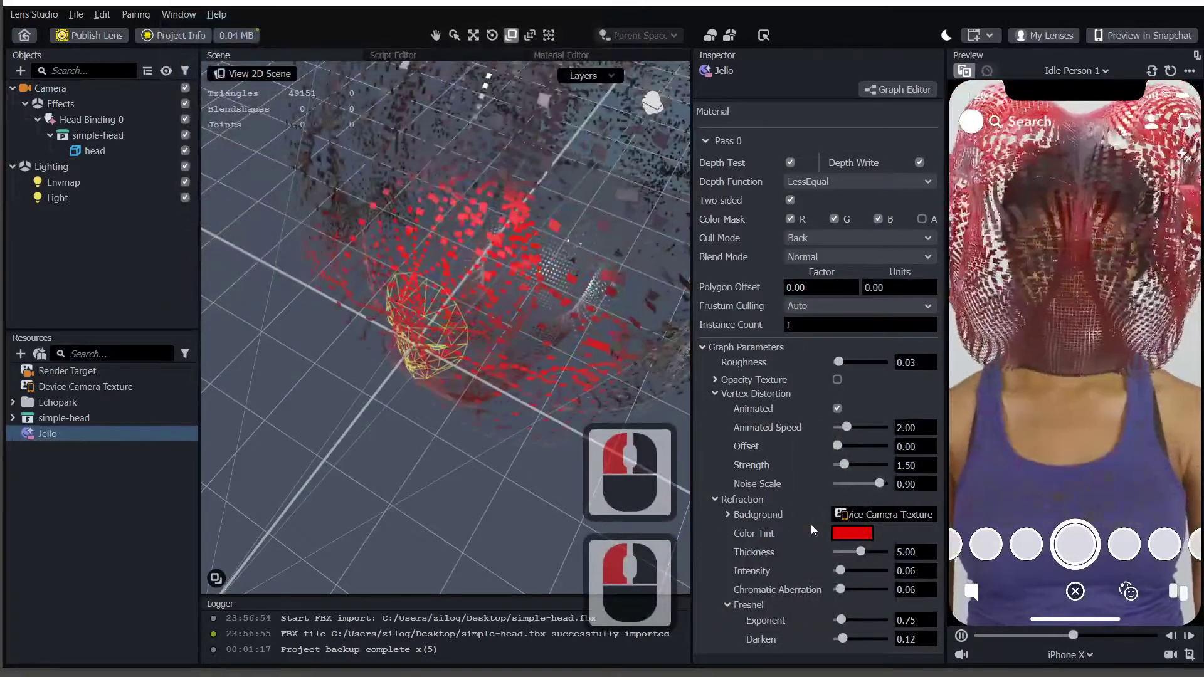
Step: Raise the Jello material's Roughness to about 0.83 in its graph parameters
{"action": "scroll", "coordinate": [811, 523], "scroll_direction": "down", "scroll_amount": 3}
{"action": "scroll", "coordinate": [811, 523], "scroll_direction": "up", "scroll_amount": 2}
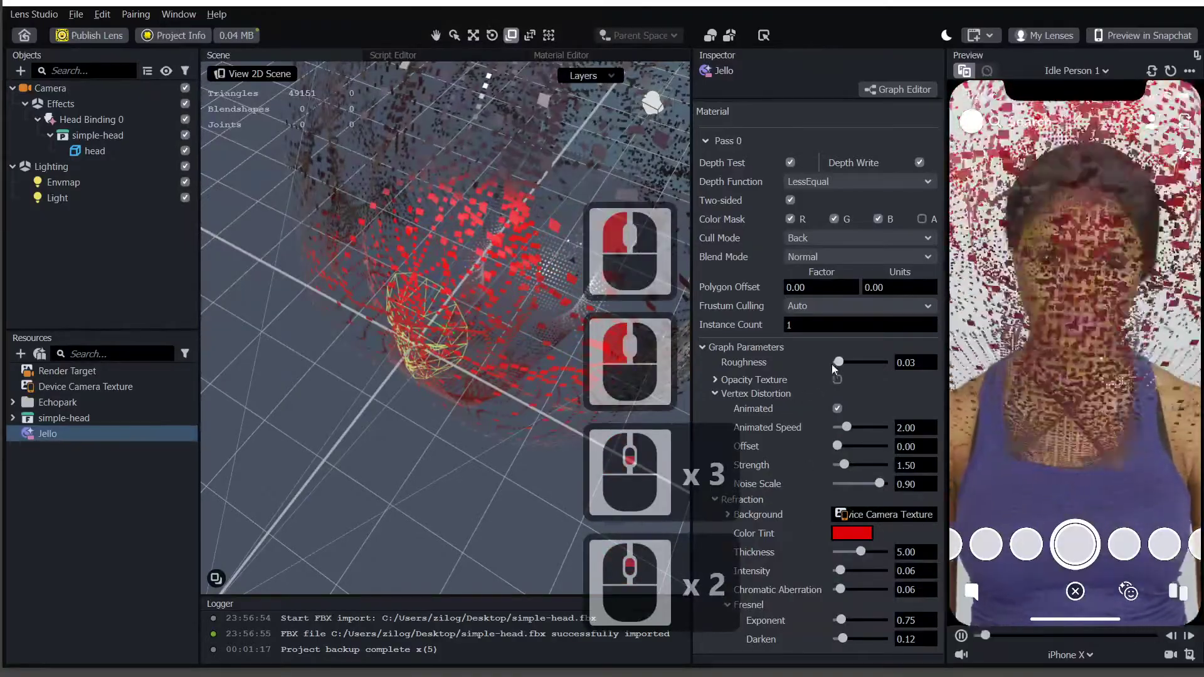
{"action": "left_click_drag", "start_coordinate": [842, 361], "coordinate": [875, 365]}
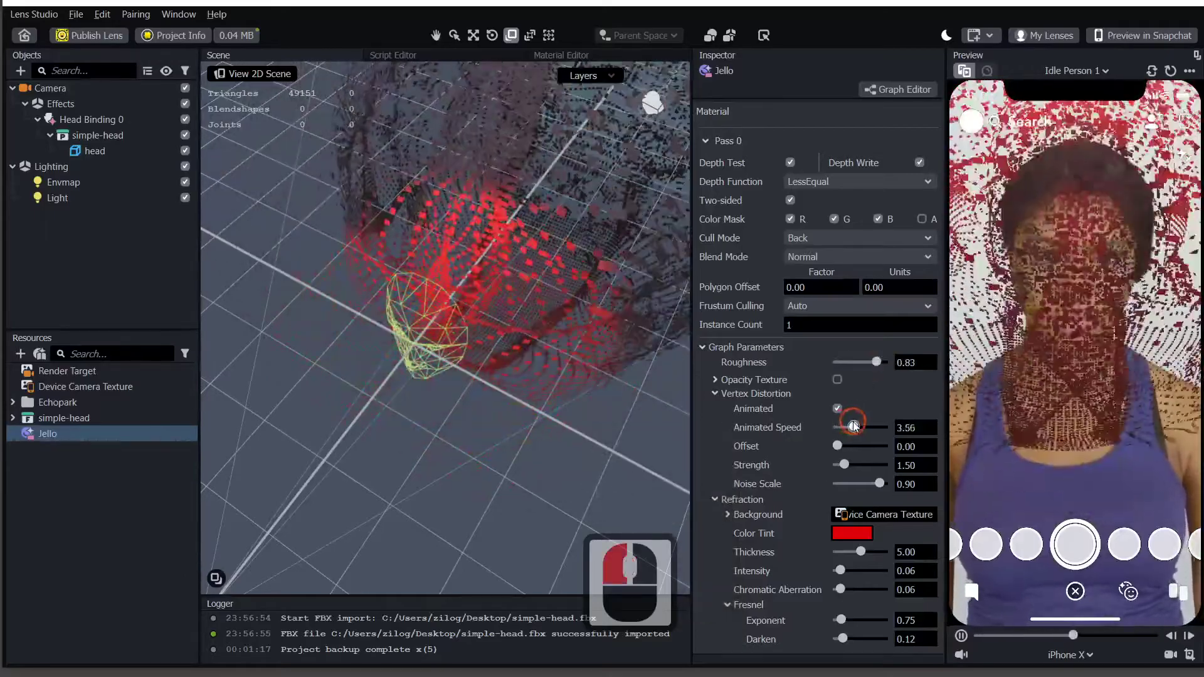
Step: Set the Jello material's Vertex Distortion Animated Speed to 0.20
{"action": "mouse_move", "coordinate": [846, 427]}
{"action": "left_mouse_down"}
{"action": "mouse_move", "coordinate": [873, 428]}
{"action": "mouse_move", "coordinate": [839, 433]}
{"action": "left_mouse_up"}
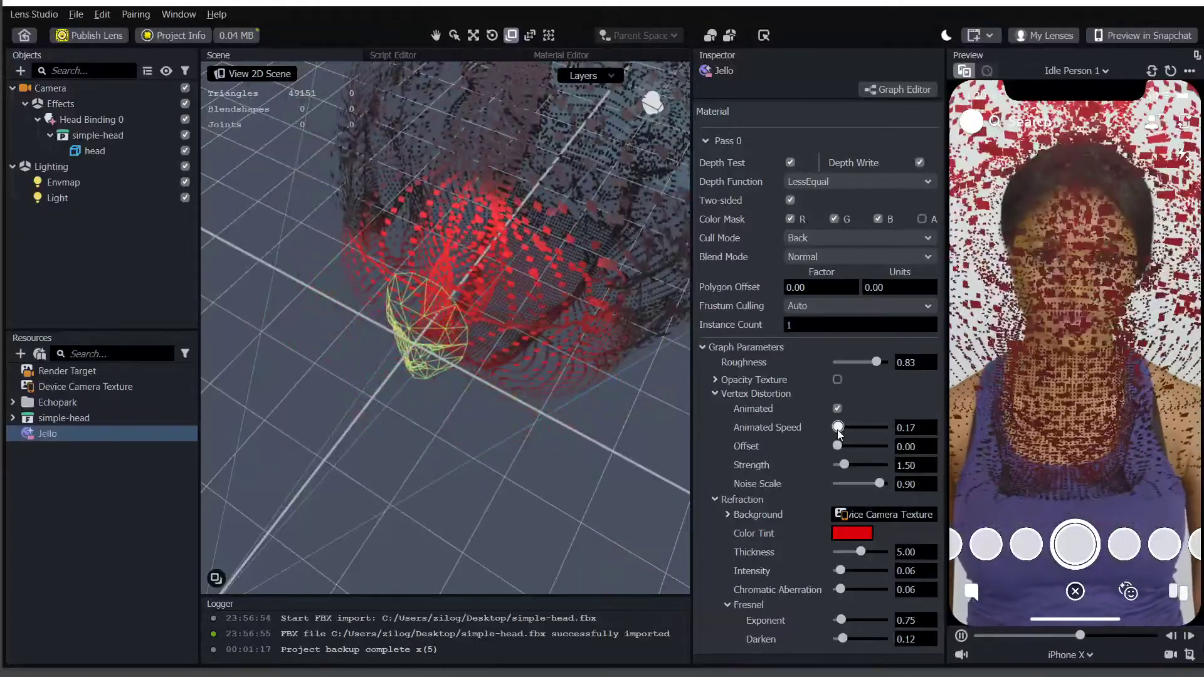
{"action": "left_click_drag", "start_coordinate": [838, 434], "coordinate": [841, 436]}
{"action": "left_click", "coordinate": [838, 430]}
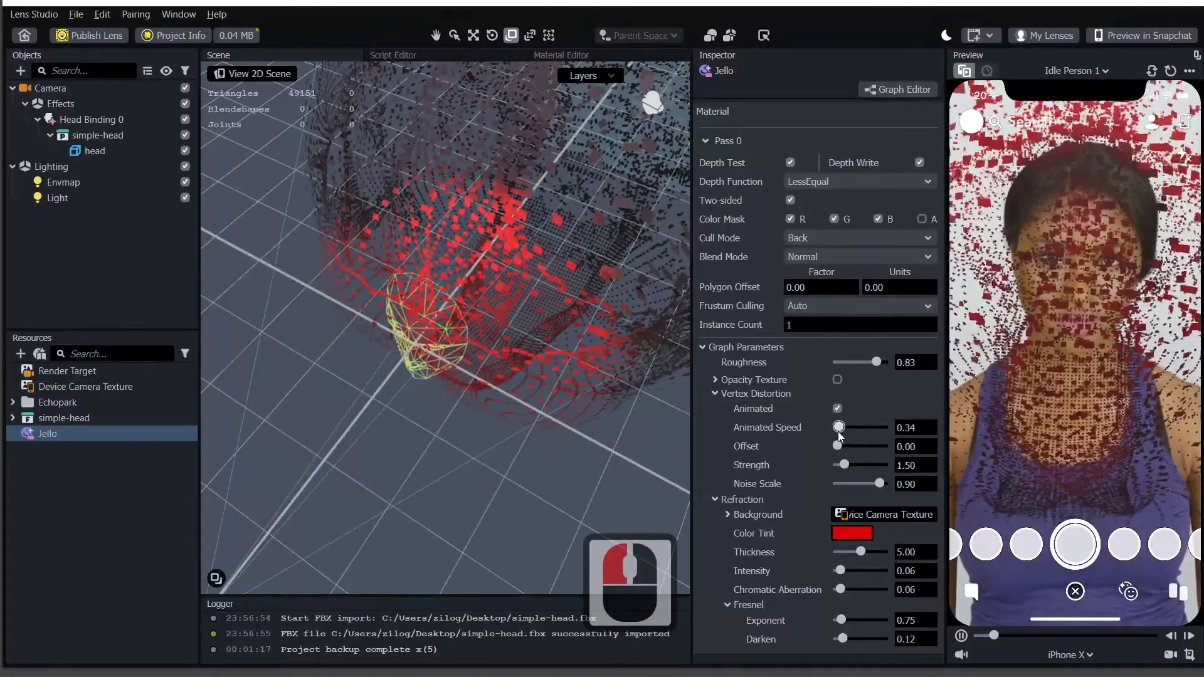
{"action": "double_click", "coordinate": [909, 427]}
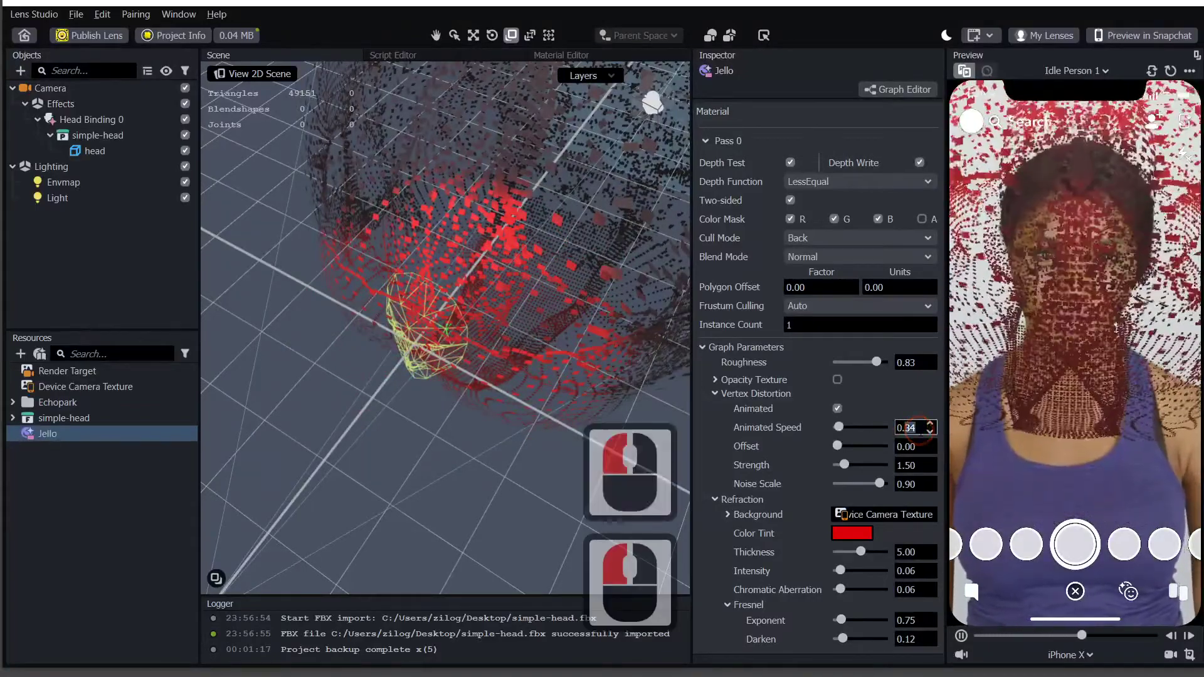
{"action": "type", "text": "2"}
{"action": "key", "text": "Tab"}
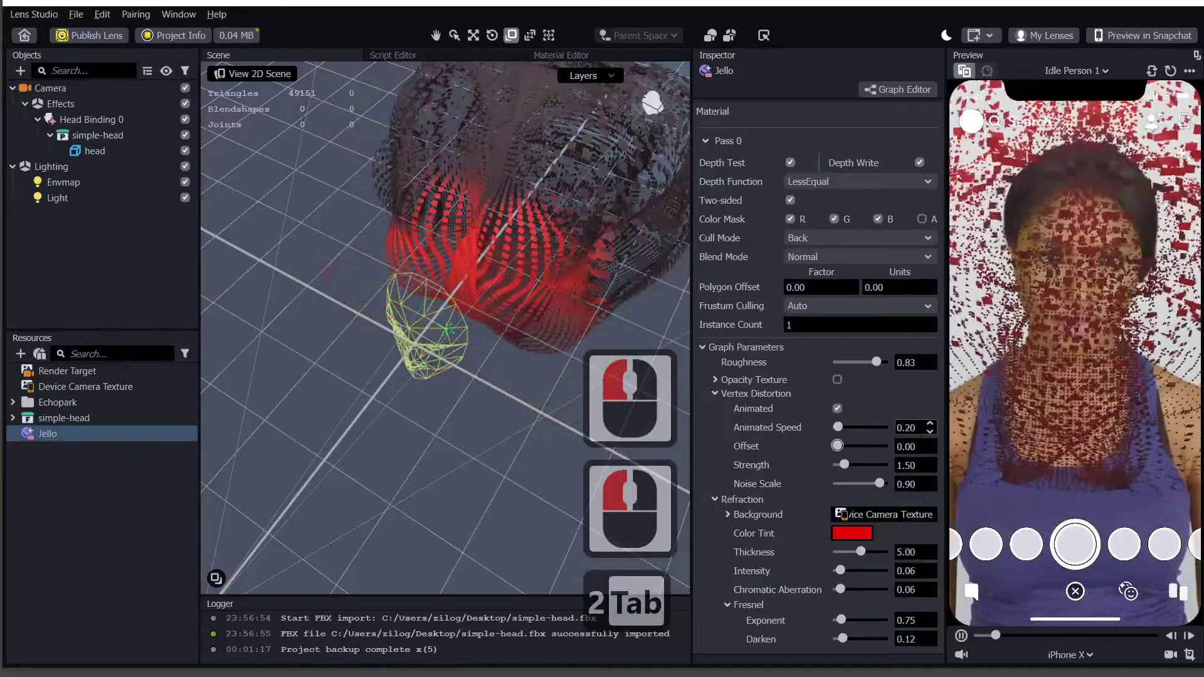
{"action": "scroll", "coordinate": [894, 503], "scroll_direction": "down", "scroll_amount": 2}
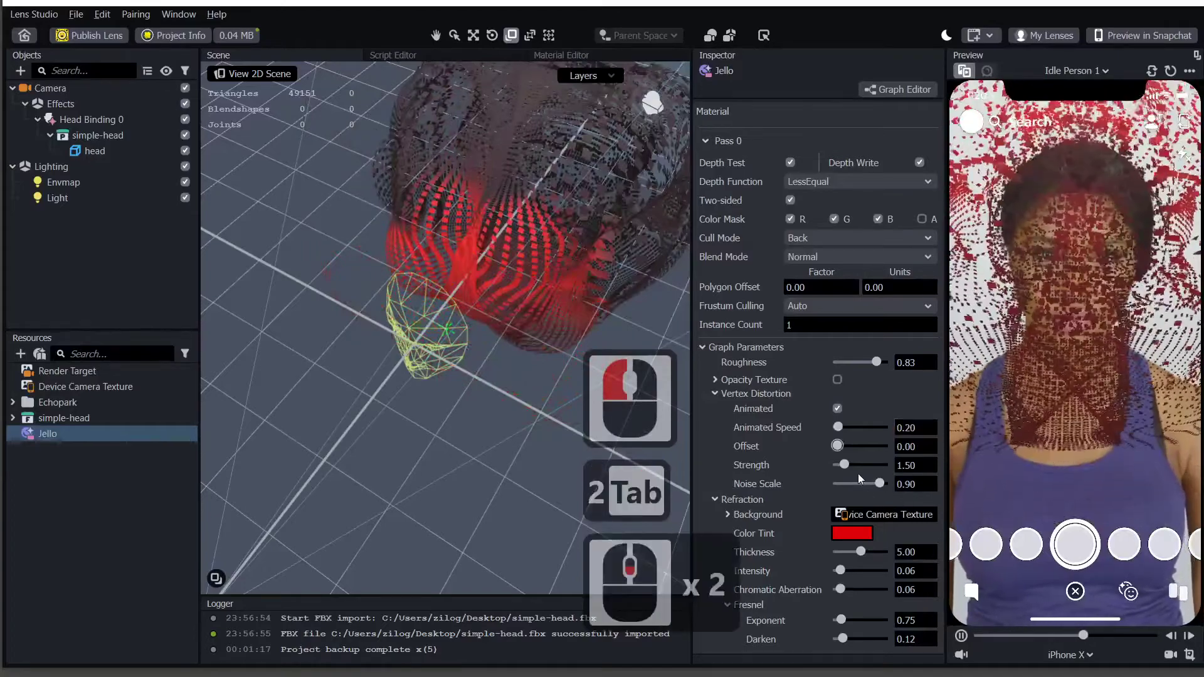
Step: Reduce the Jello material's Vertex Distortion Strength to 0.48
{"action": "left_click_drag", "start_coordinate": [844, 466], "coordinate": [842, 471]}
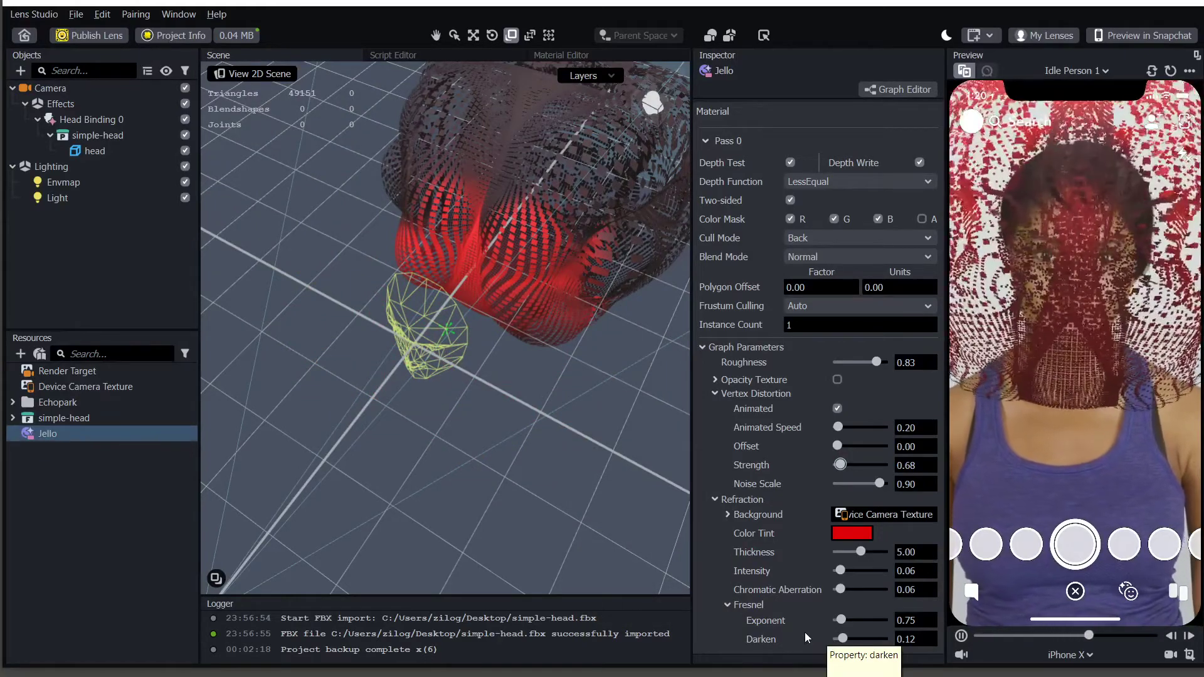
{"action": "left_click_drag", "start_coordinate": [912, 467], "coordinate": [927, 451]}
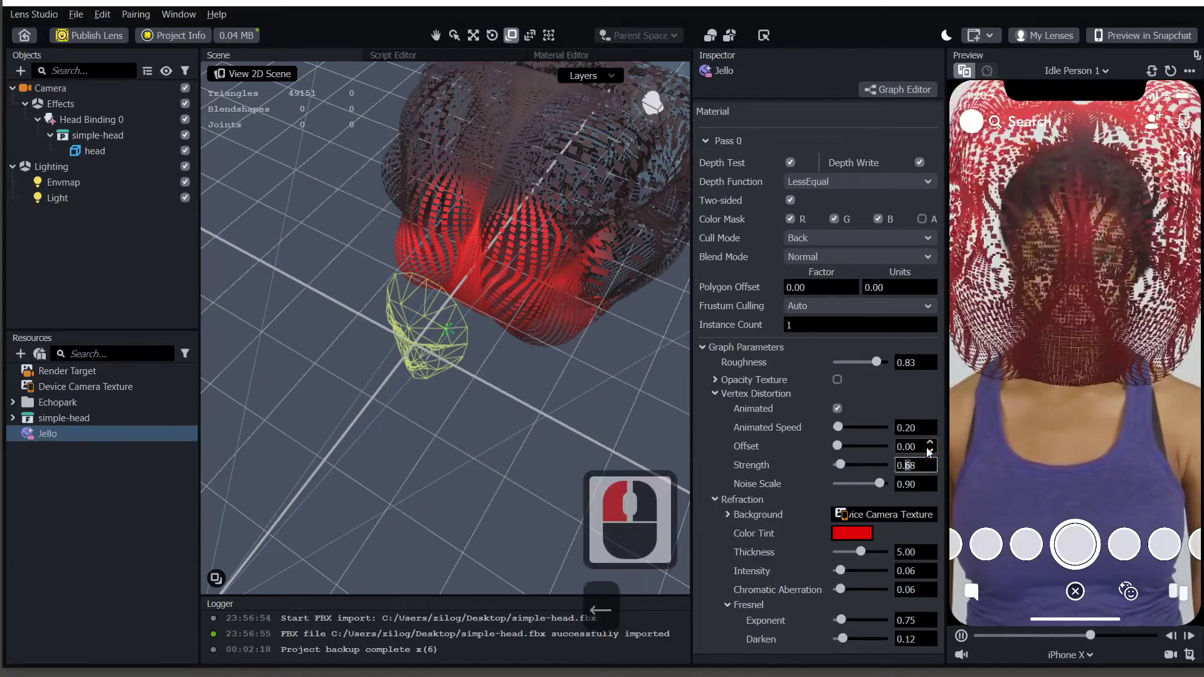
{"action": "type", "text": "4"}
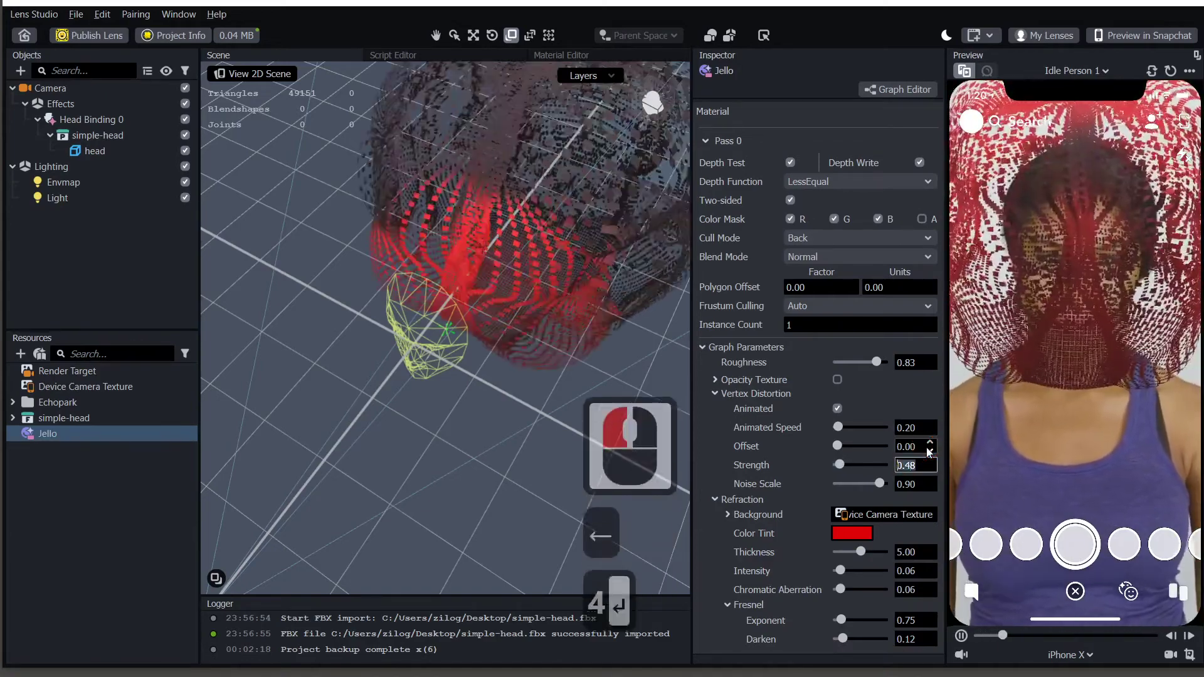
{"action": "key", "text": "Return"}
{"action": "scroll", "coordinate": [796, 488], "scroll_direction": "down", "scroll_amount": 2}
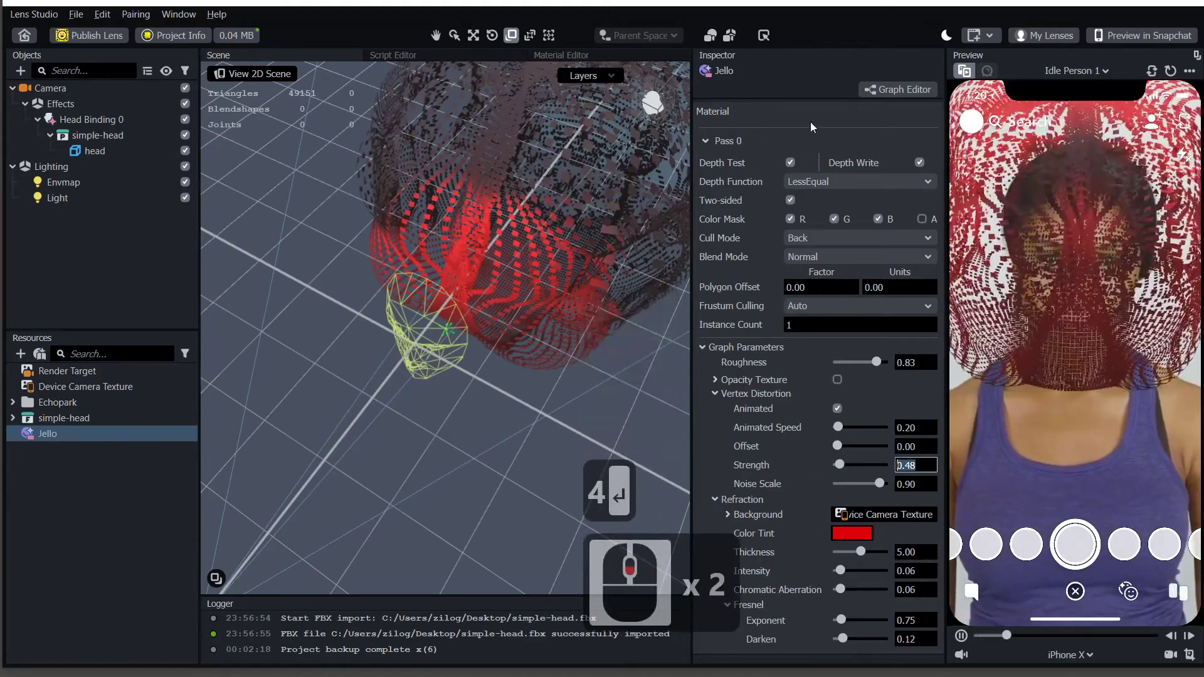
{"action": "left_click", "coordinate": [812, 146]}
{"action": "scroll", "coordinate": [814, 578], "scroll_direction": "down", "scroll_amount": 3}
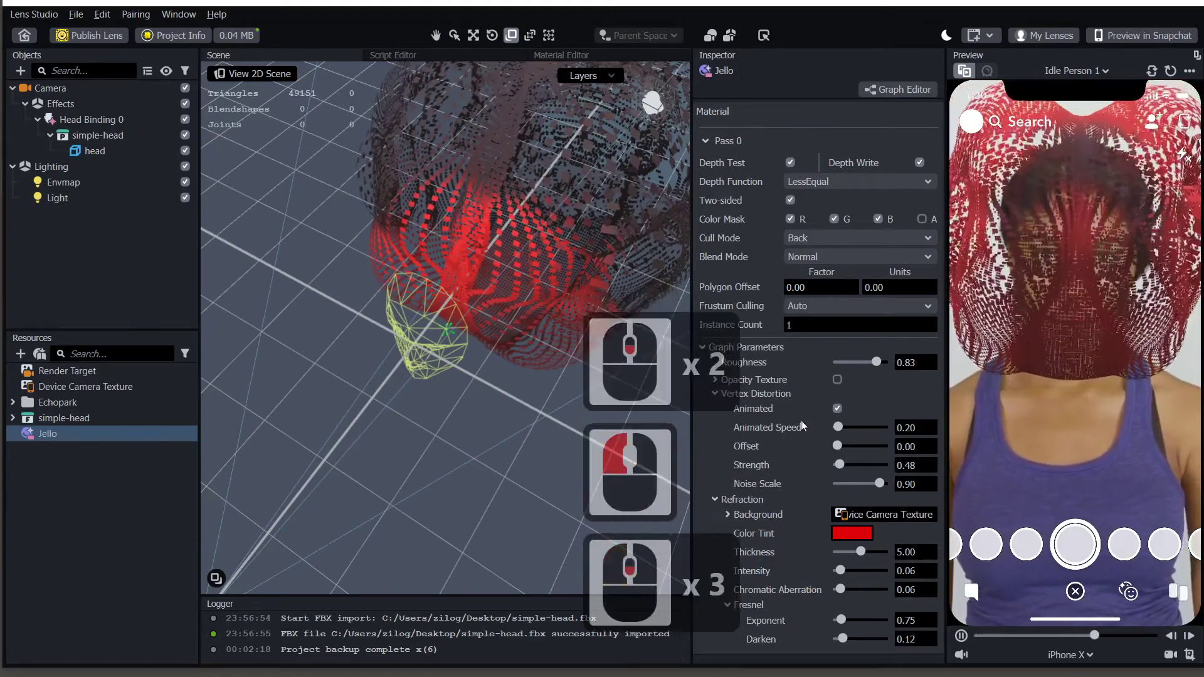